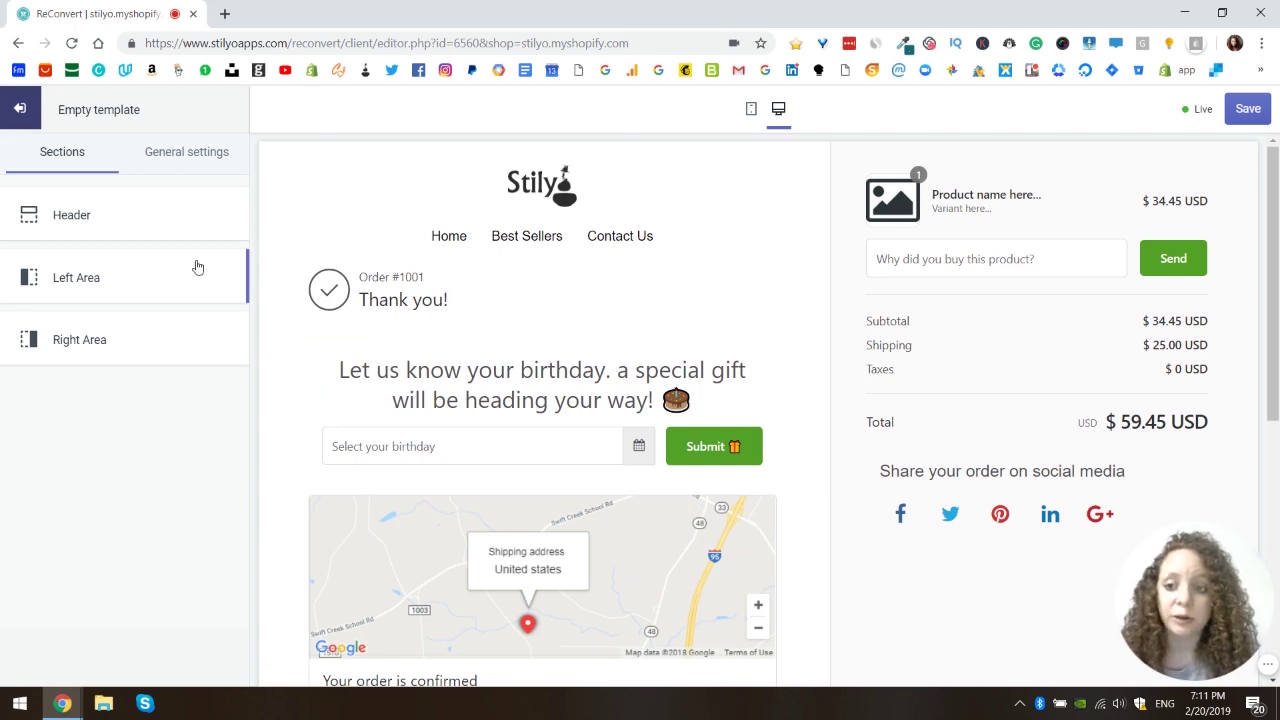
- Add a Product recommendations section to the left area of the thank-you page template
click(89, 291)
click(94, 449)
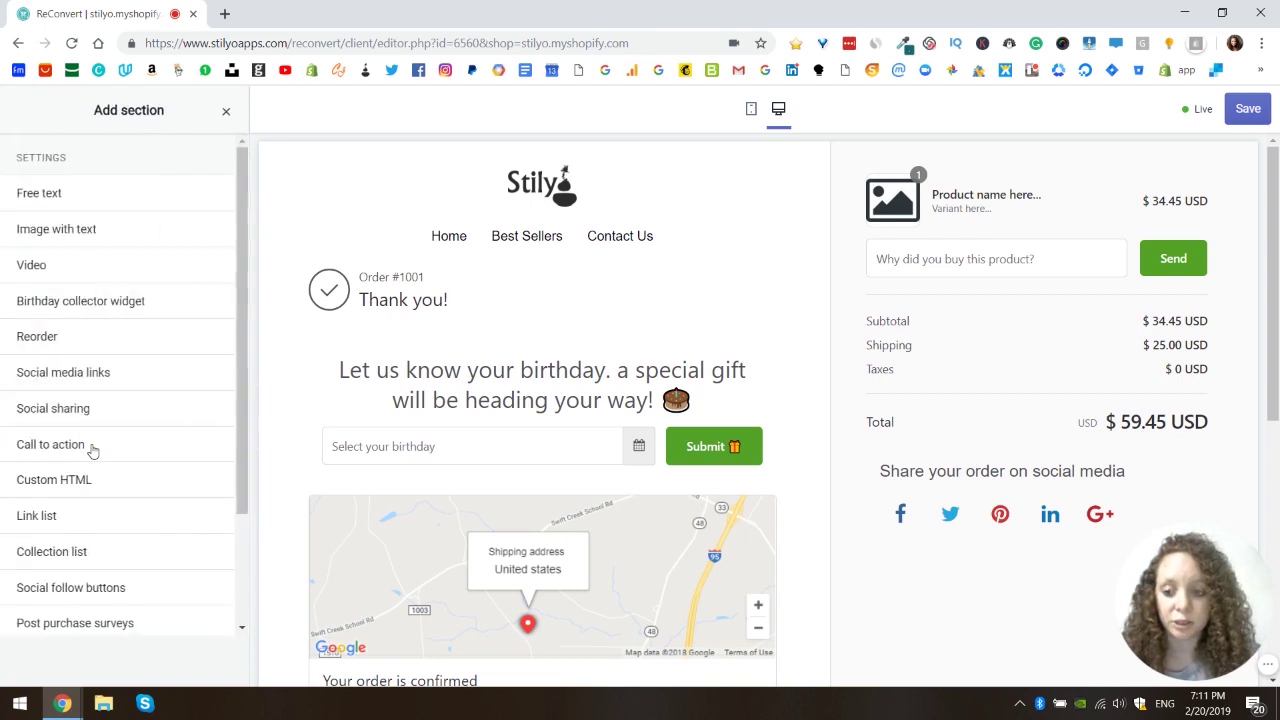
scroll(130, 425, down, 3)
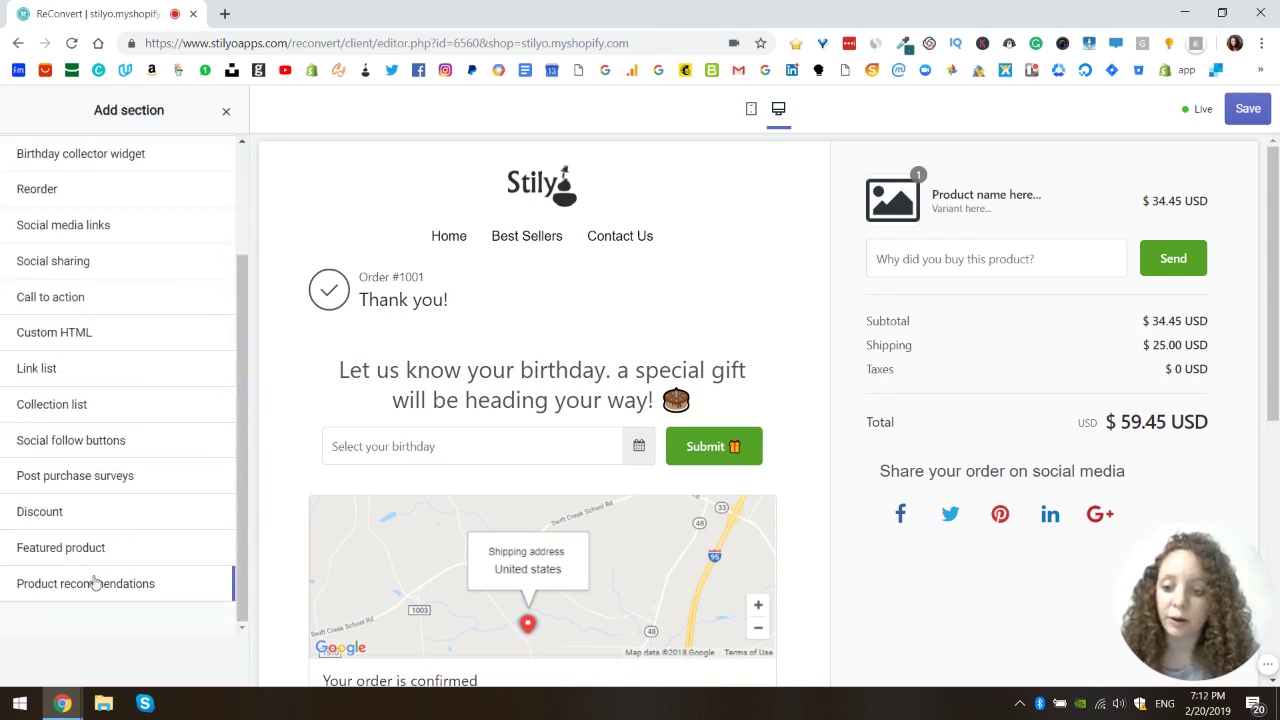
click(212, 586)
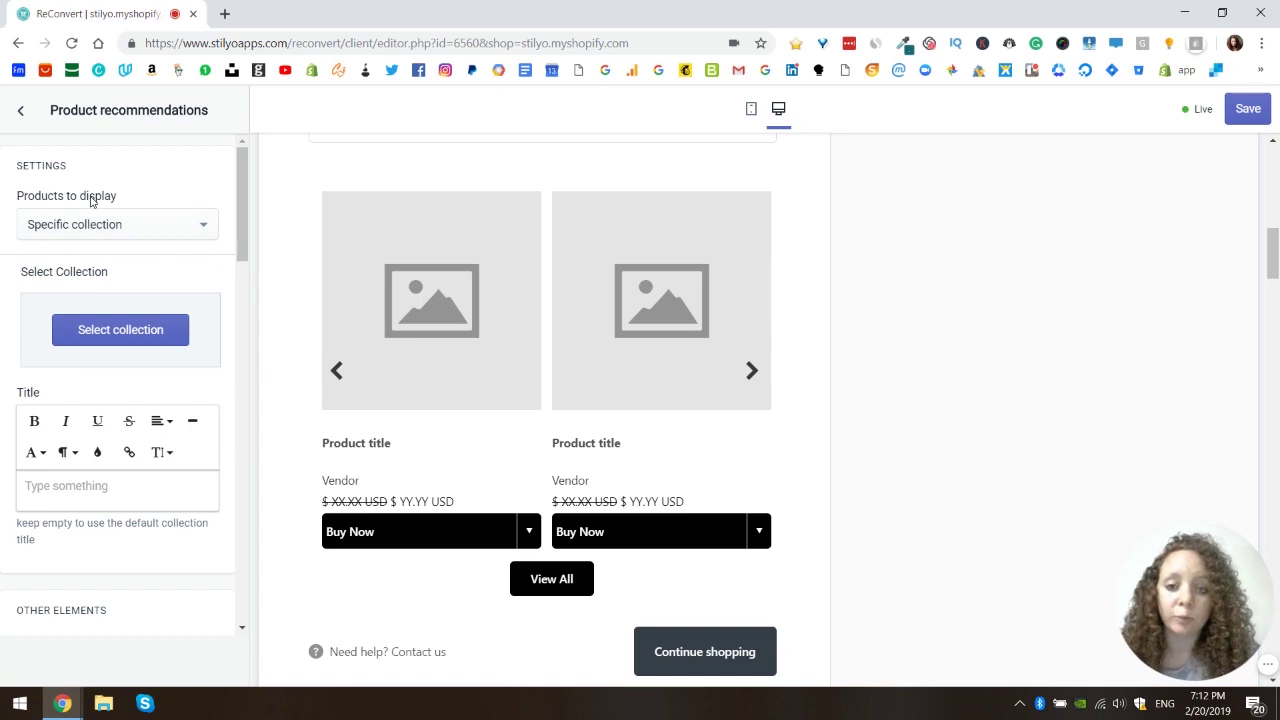
- Set the products to display to Specific collection and choose the Air Bonsai collection
click(204, 225)
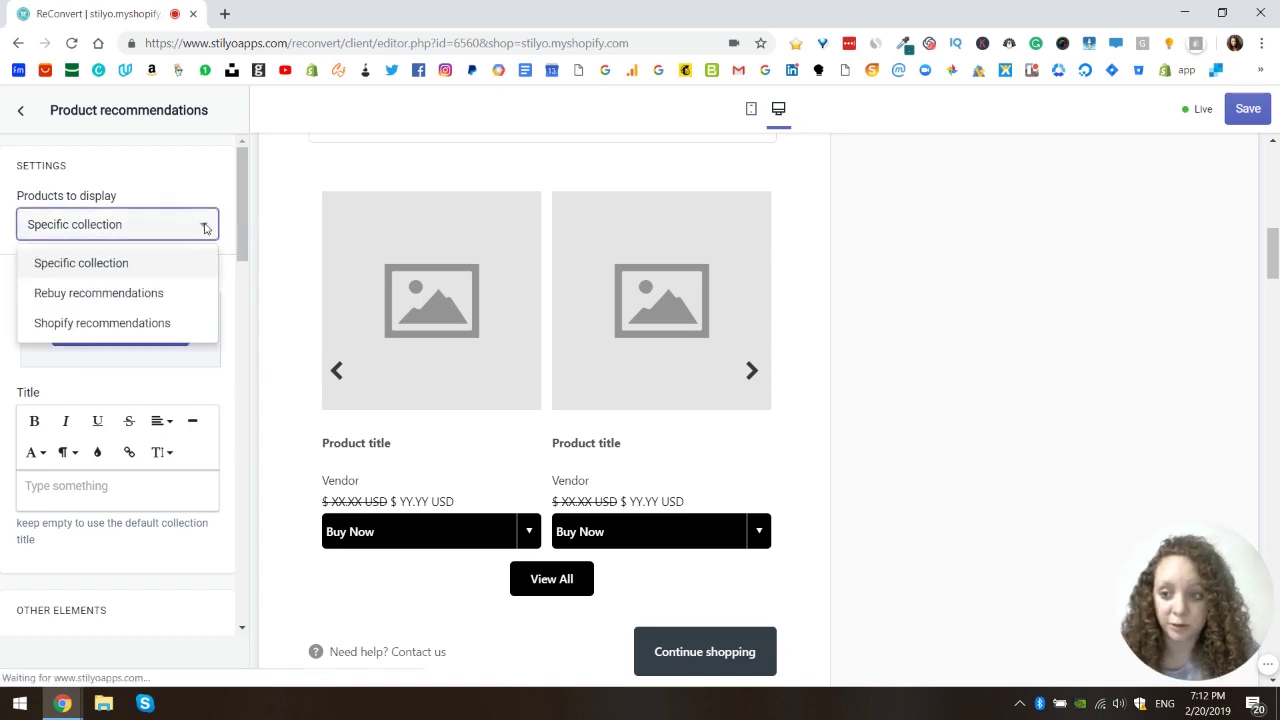
click(107, 264)
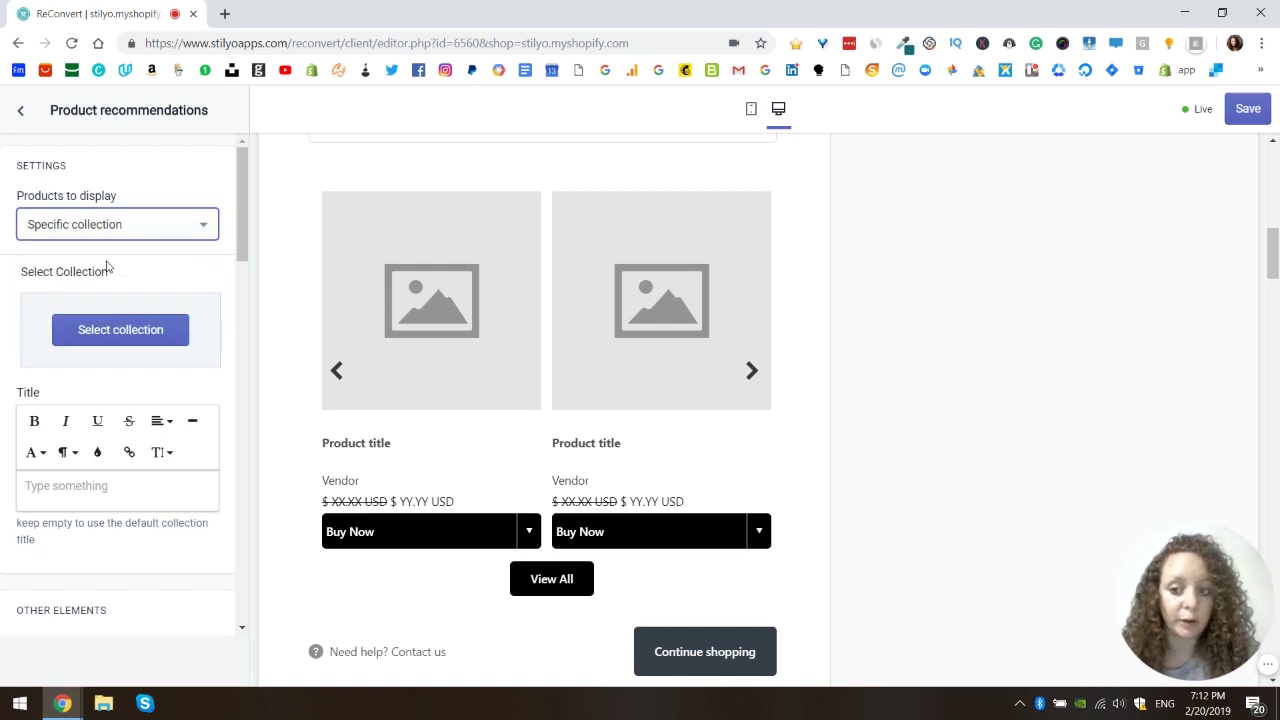
click(141, 339)
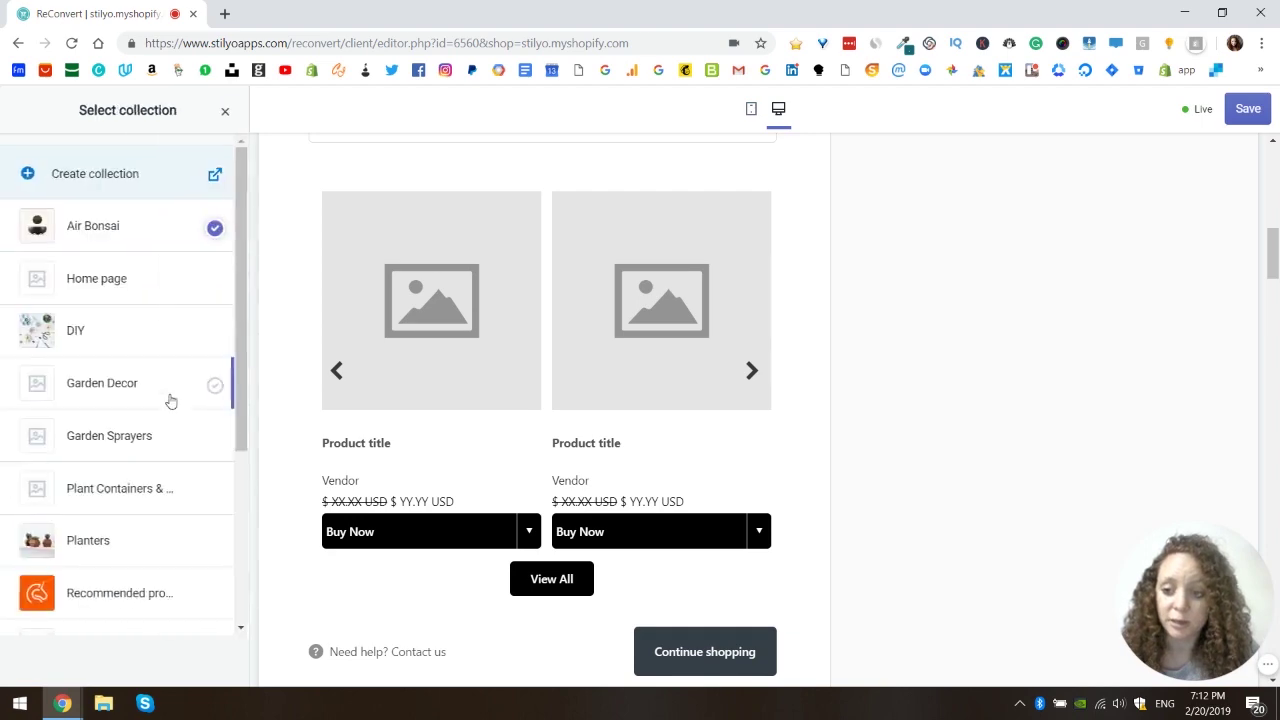
click(108, 227)
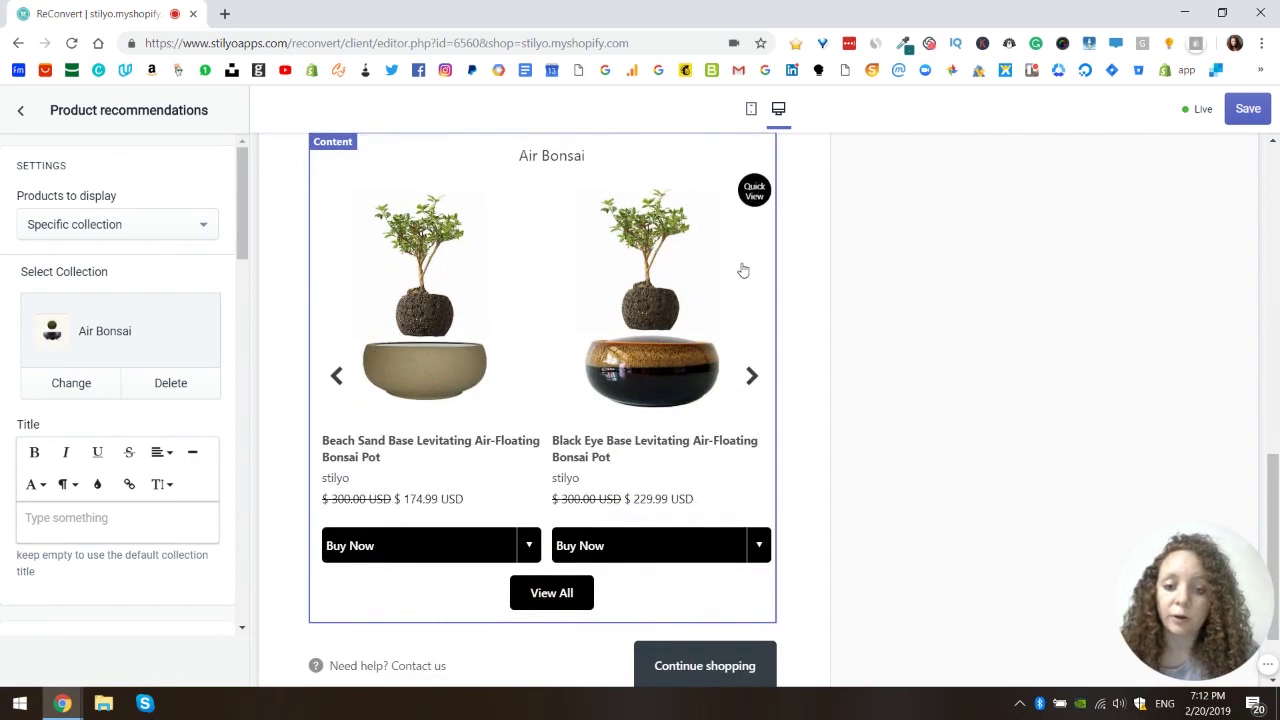
- Browse through the Air Bonsai products in the recommendation carousel of the page preview
click(751, 380)
click(754, 380)
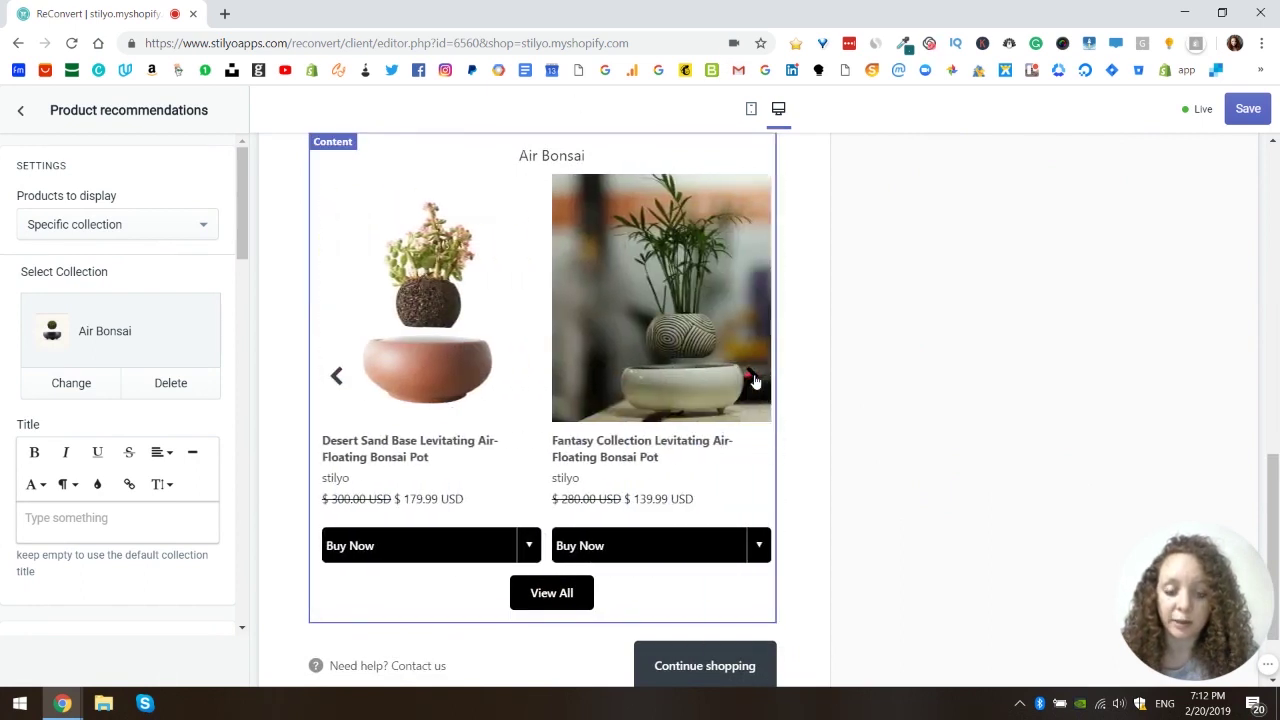
click(754, 380)
click(754, 380)
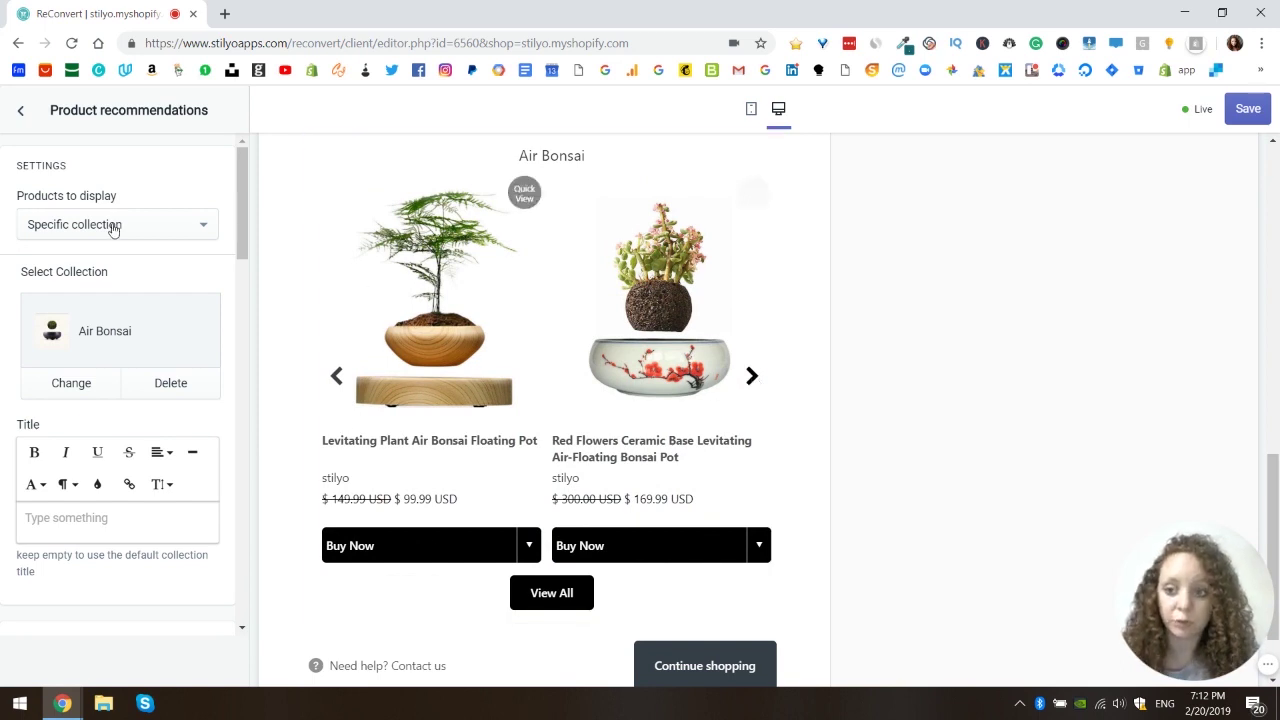
- Set the products to display to Rebuy recommendations and examine the section in the page preview
click(205, 229)
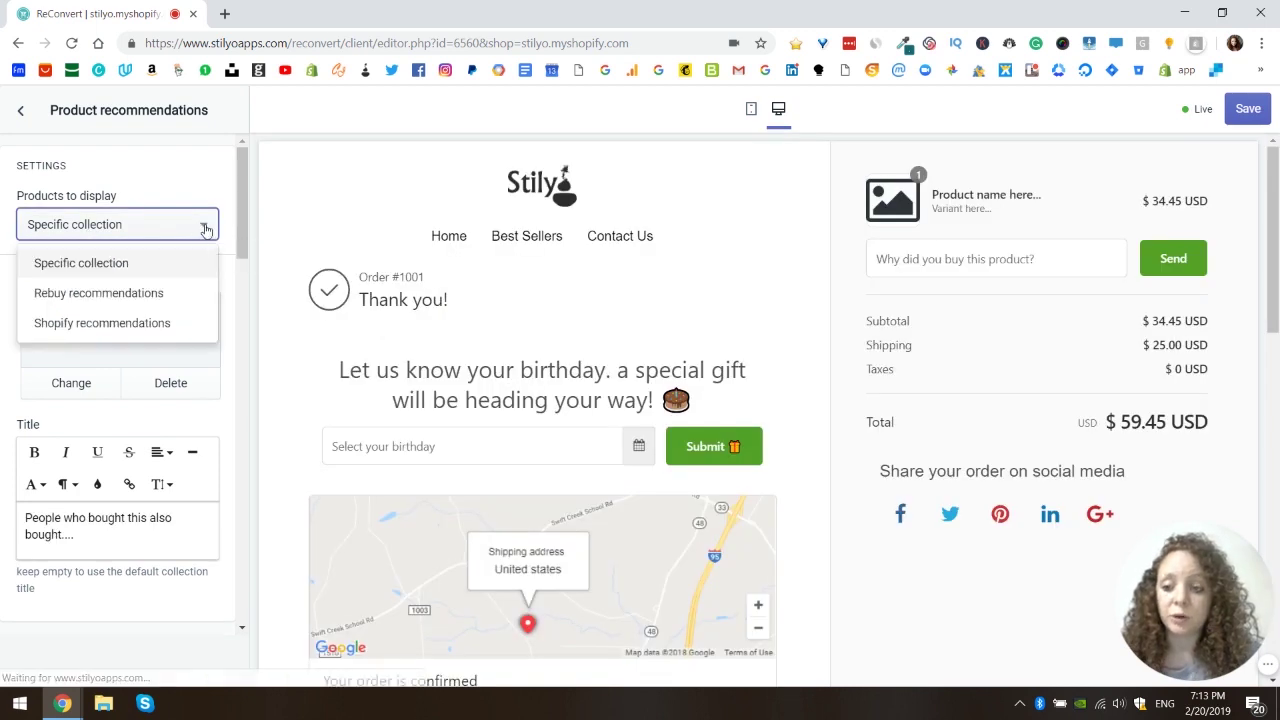
click(67, 300)
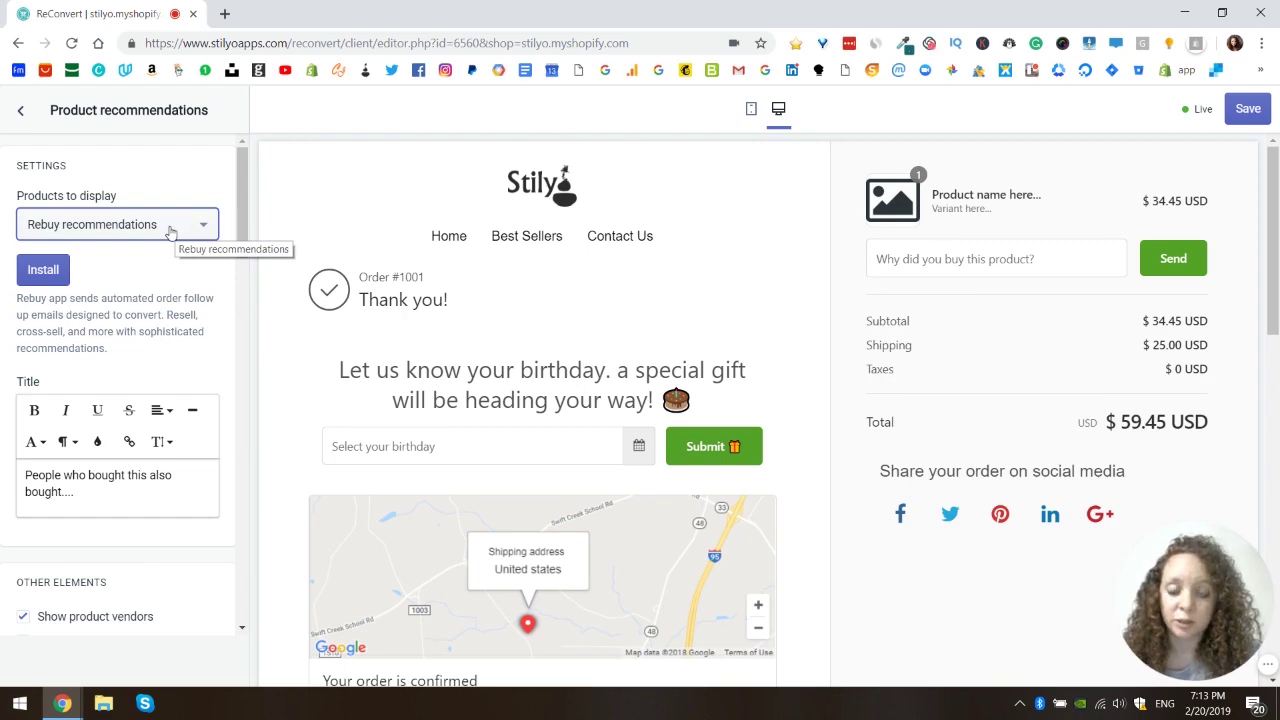
scroll(494, 380, down, 8)
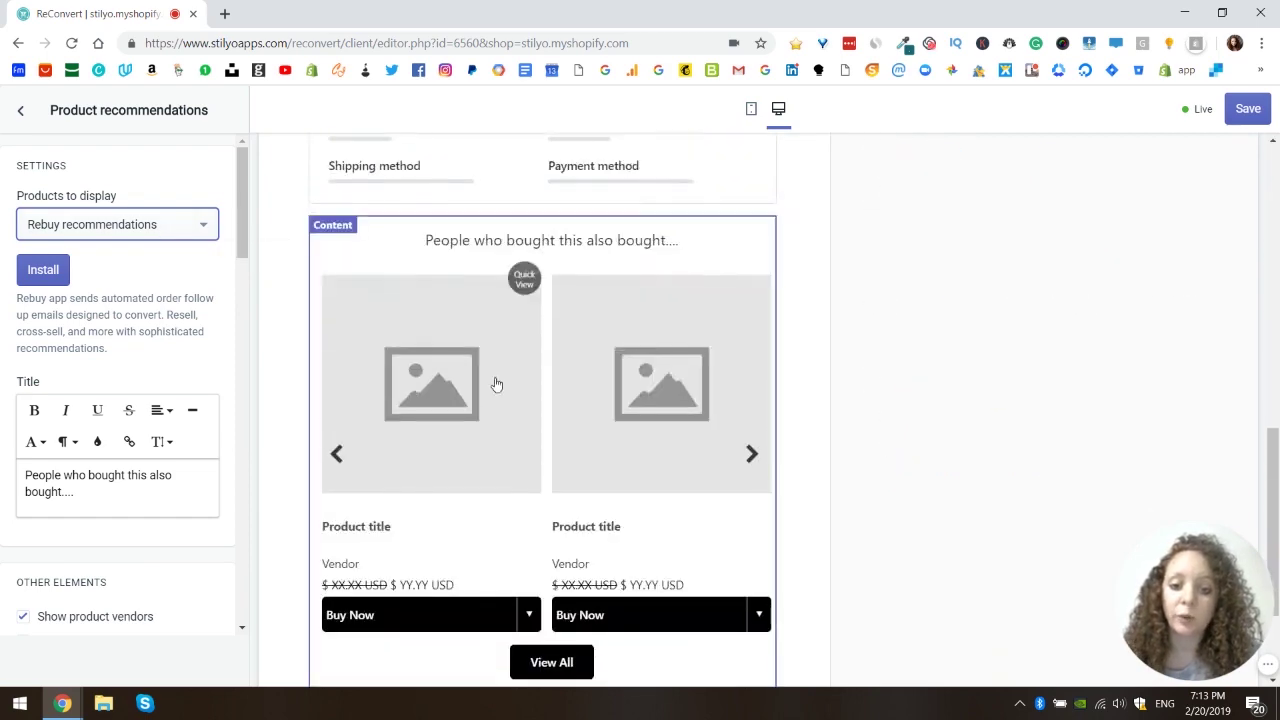
scroll(486, 363, down, 1)
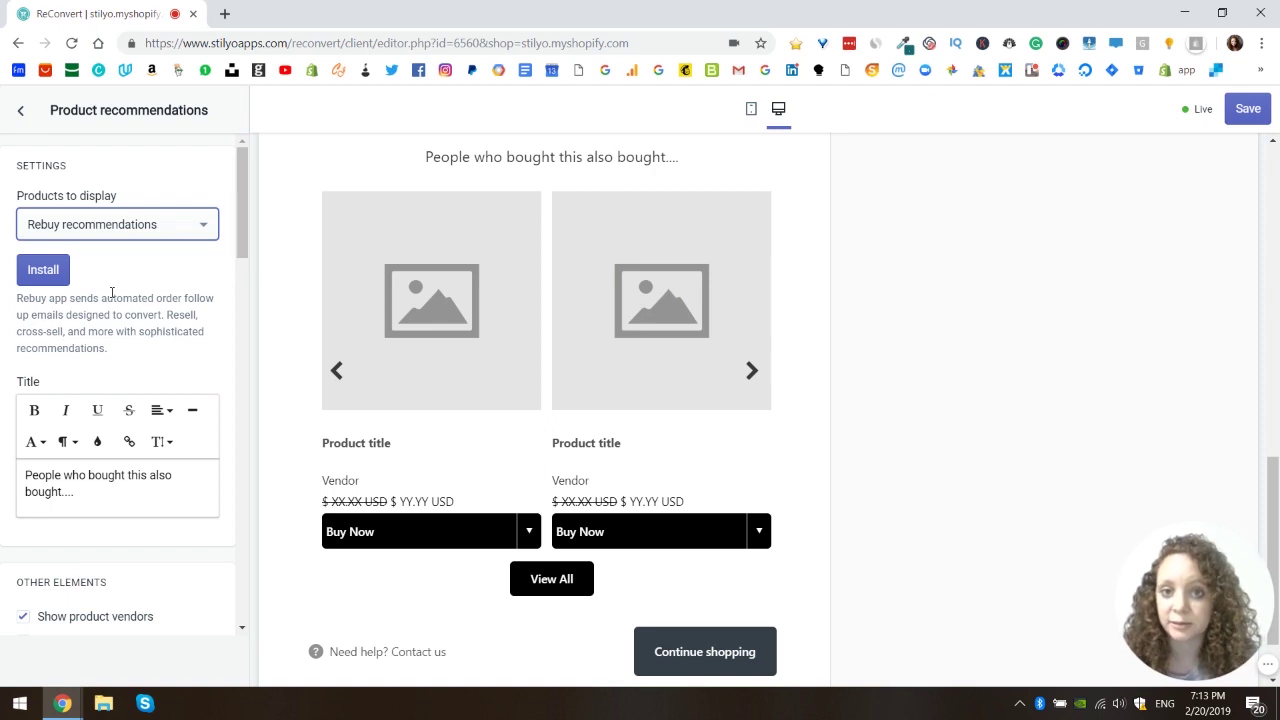
click(198, 234)
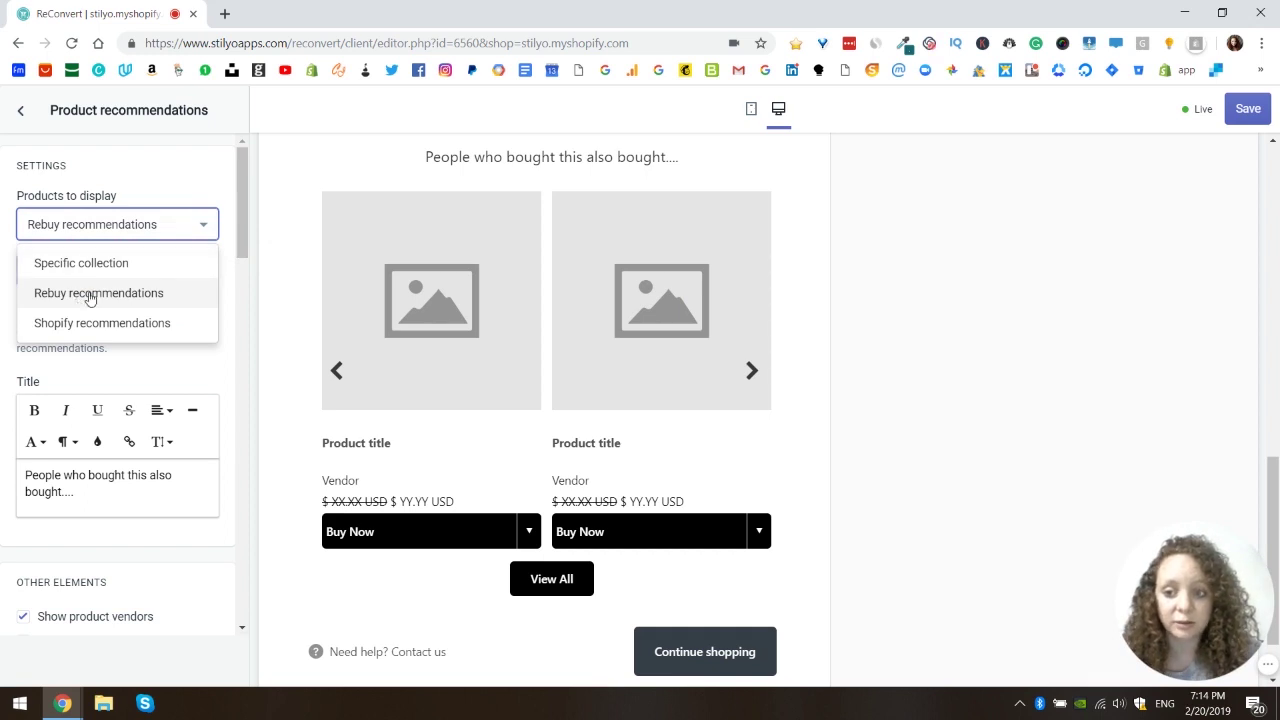
click(88, 292)
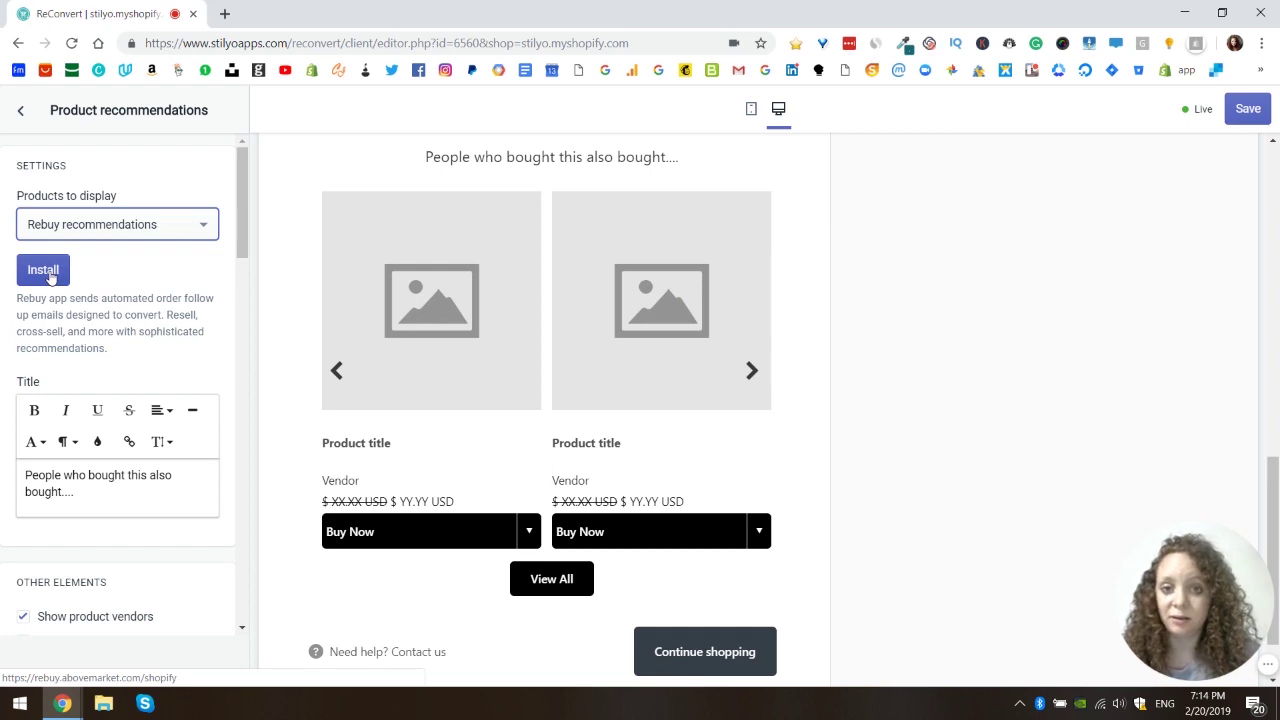
- Set the products to display to Shopify recommendations and check the section in the page preview
click(166, 225)
click(95, 323)
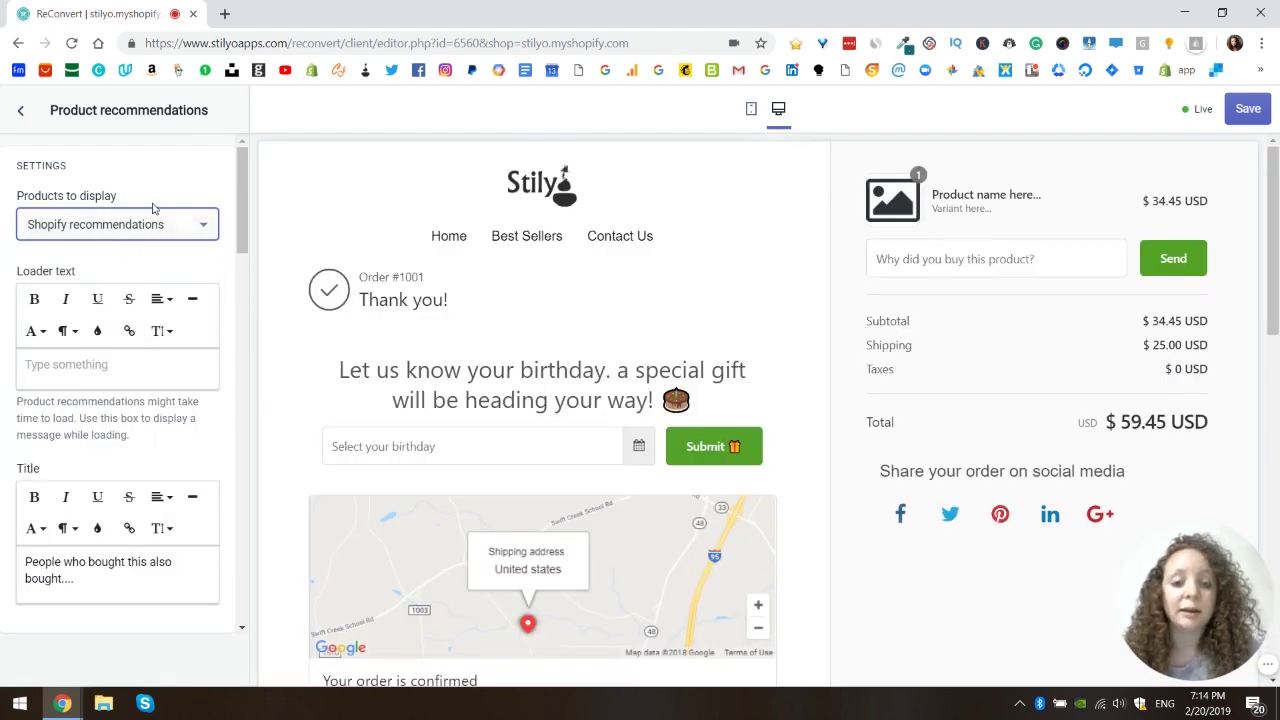
scroll(657, 343, down, 5)
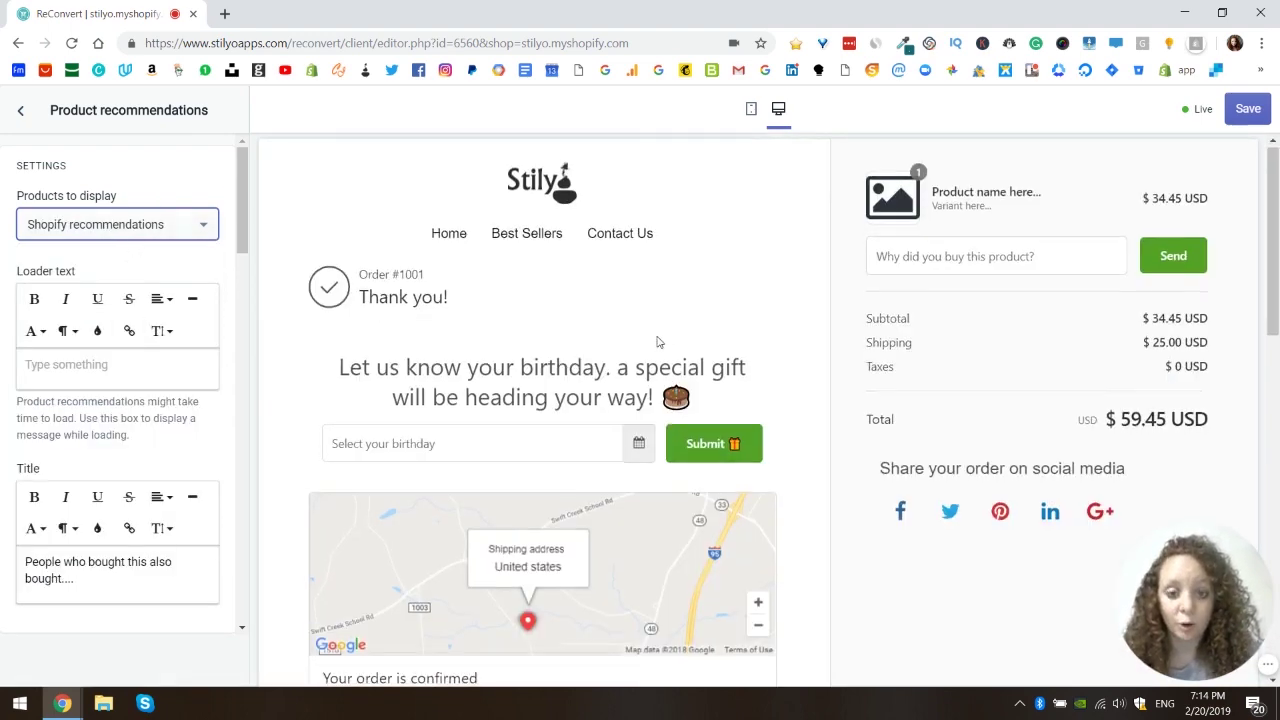
scroll(657, 343, down, 5)
scroll(560, 211, up, 2)
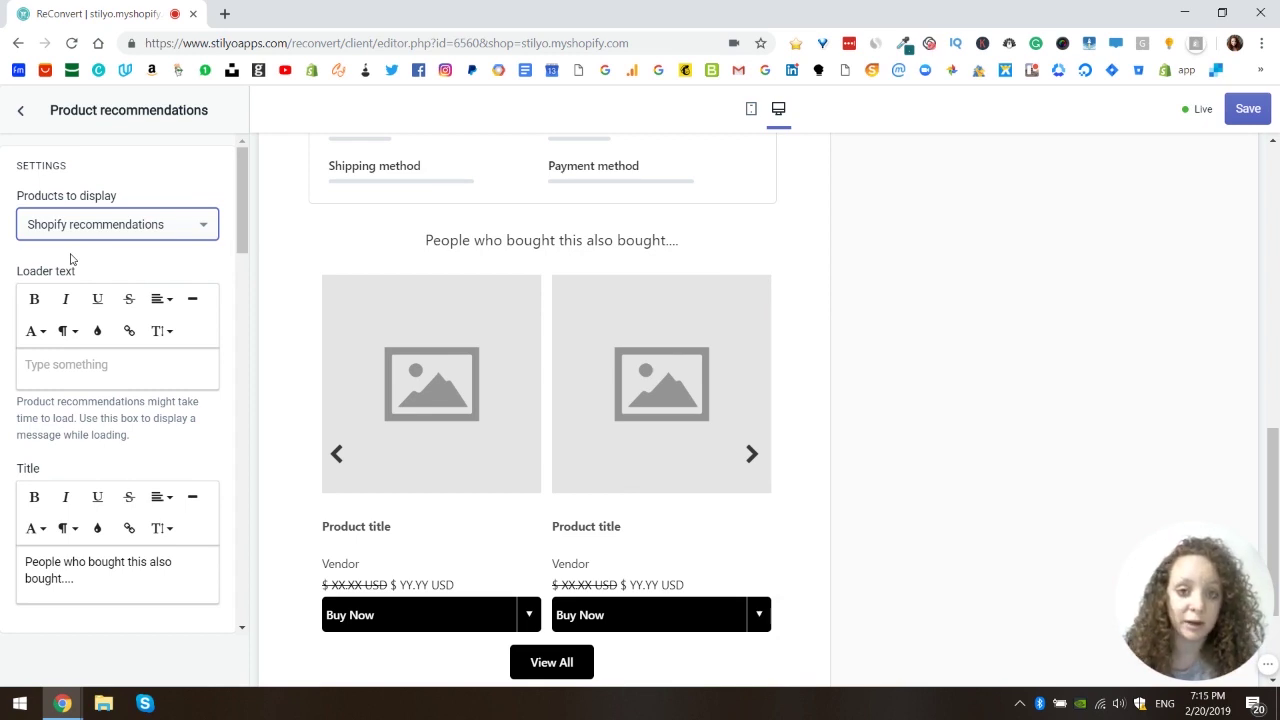
click(203, 231)
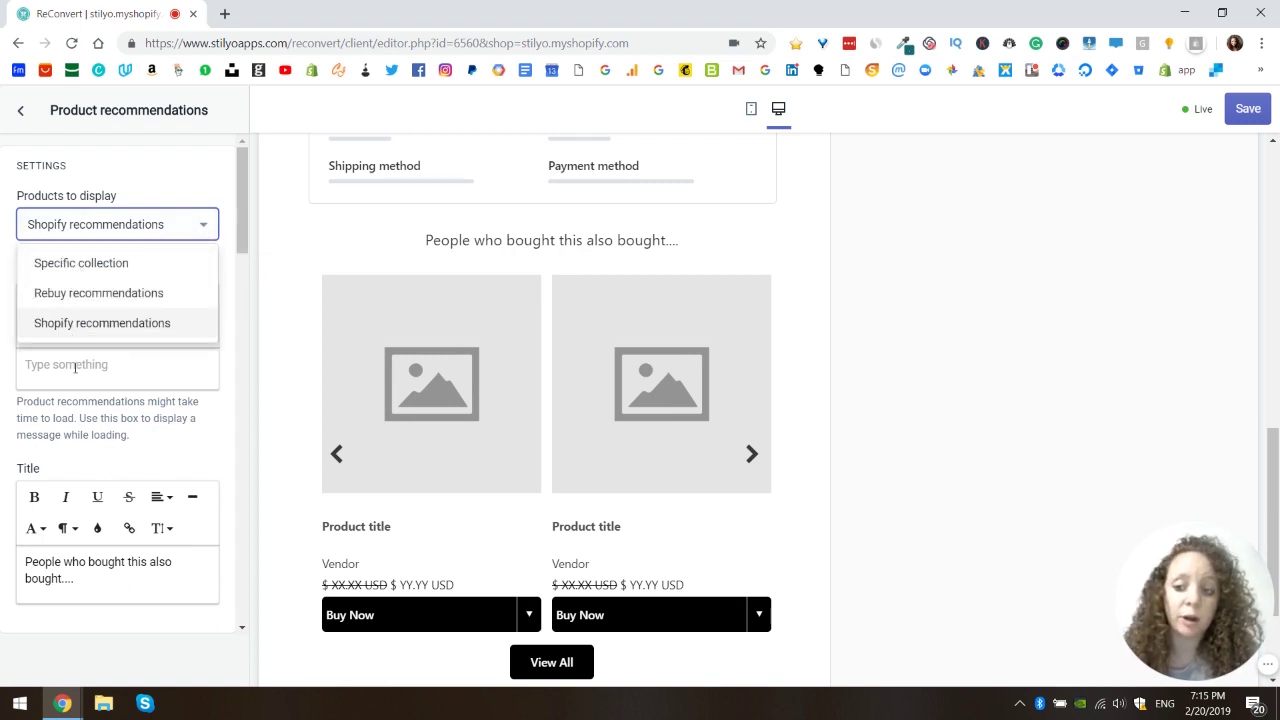
click(148, 151)
- Enter the loader text "We're working our magic to create a special offer for you! ;)"
scroll(183, 249, down, 1)
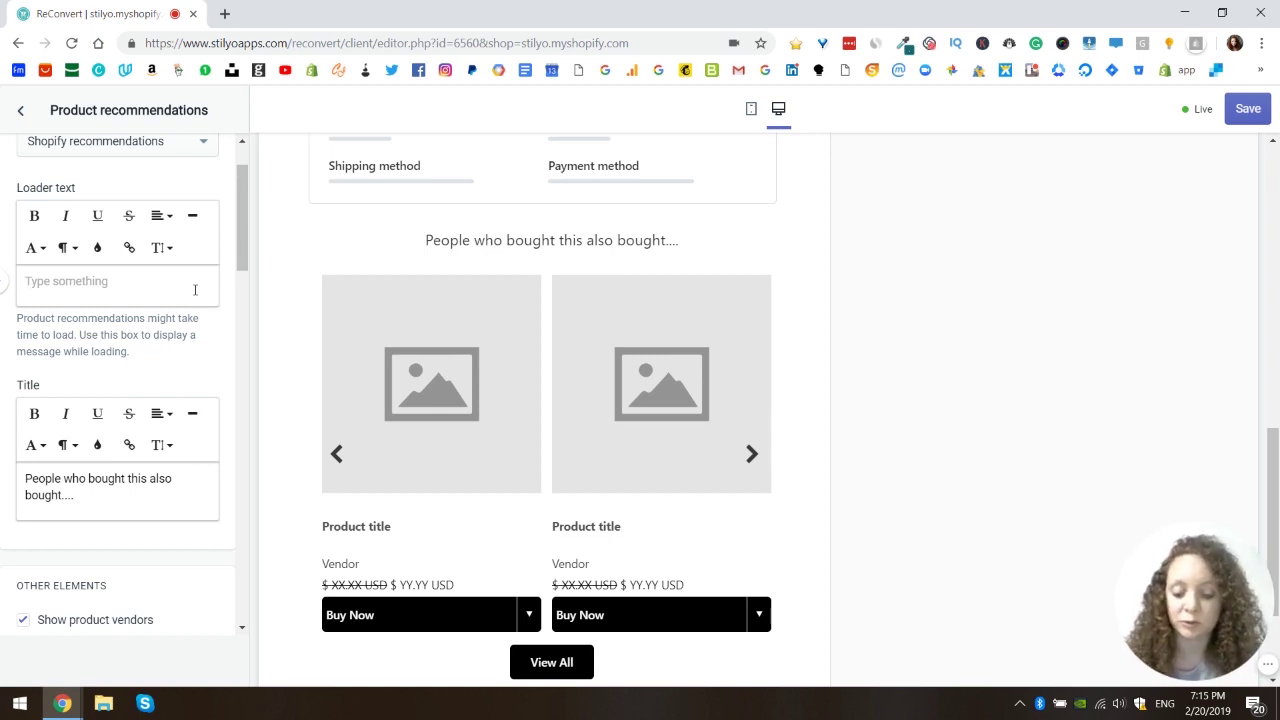
text(We're working our )
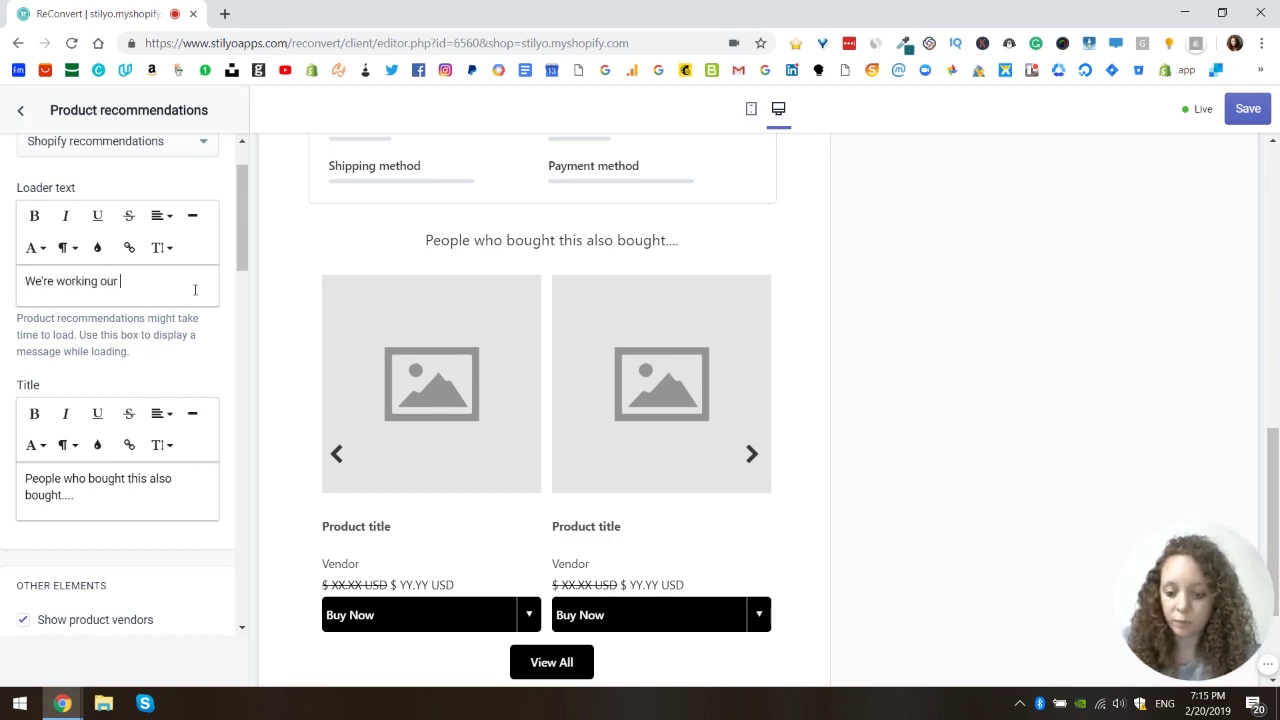
text(magic to create a speci)
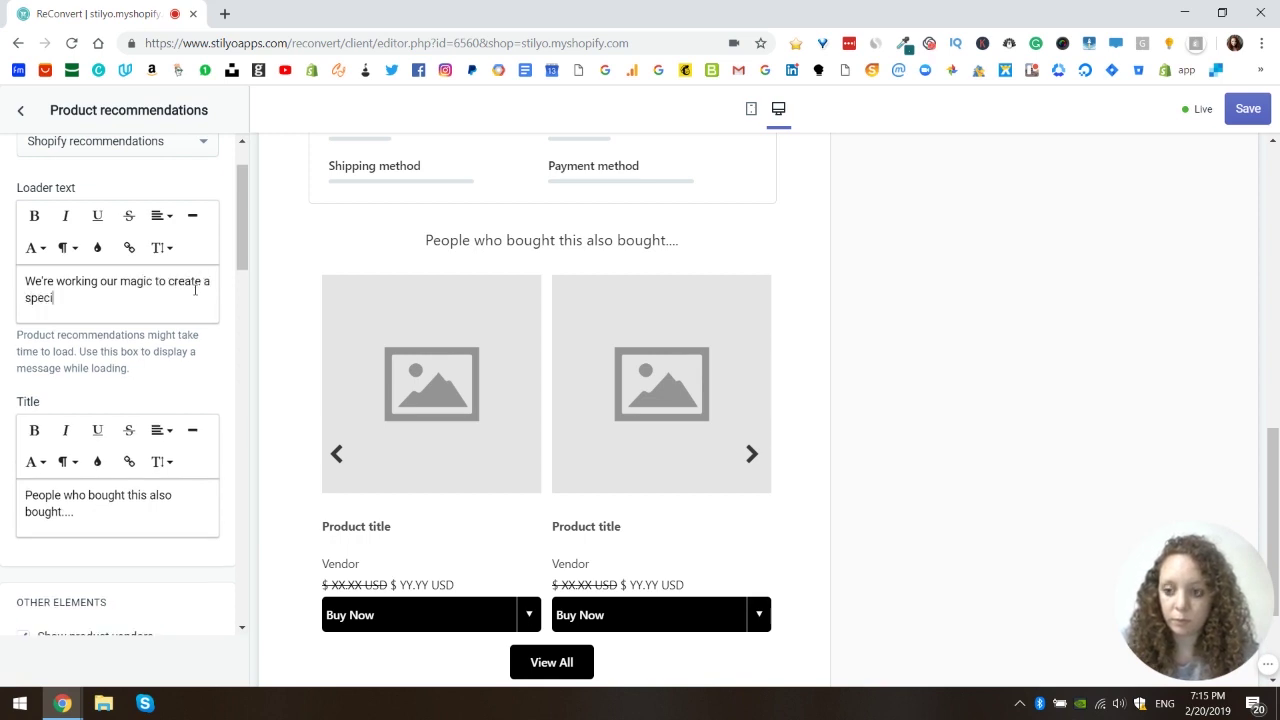
text(al offer for you! :))
- Format the whole loader text as a bold, centred heading in a heavy condensed font
drag(195, 289, 40, 258)
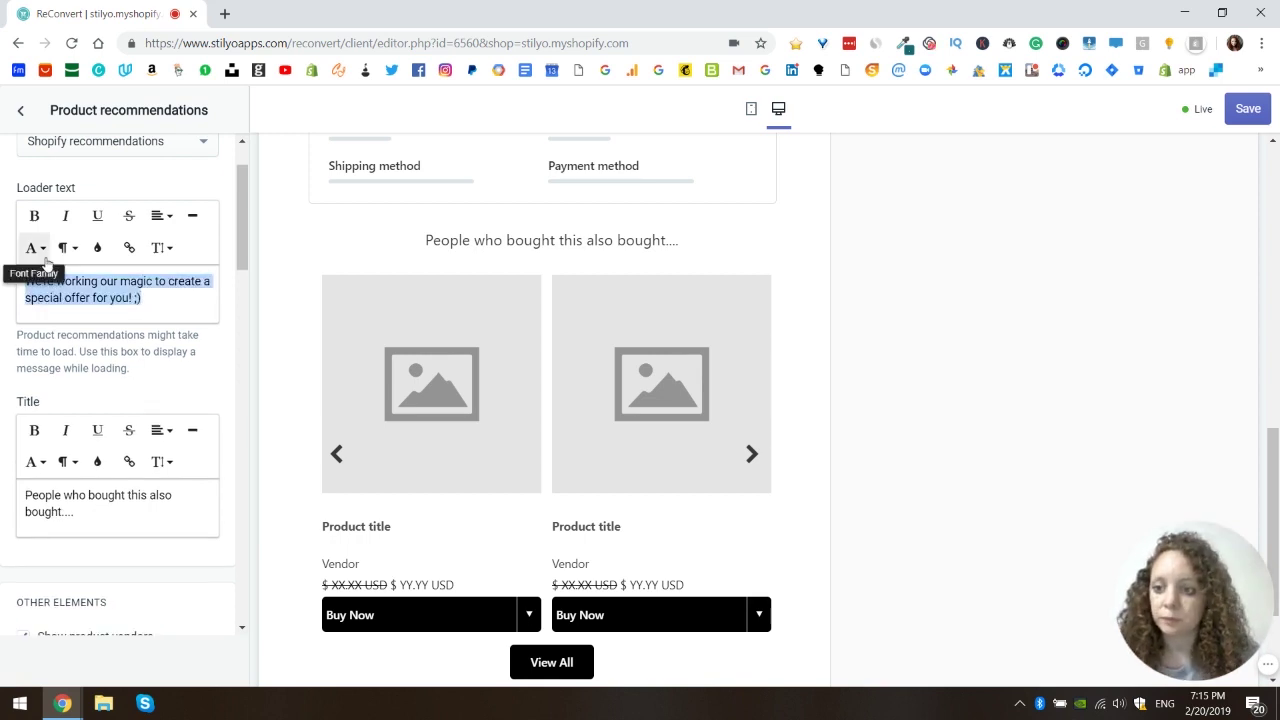
key(ctrl+b)
click(162, 215)
click(163, 260)
click(66, 247)
click(131, 318)
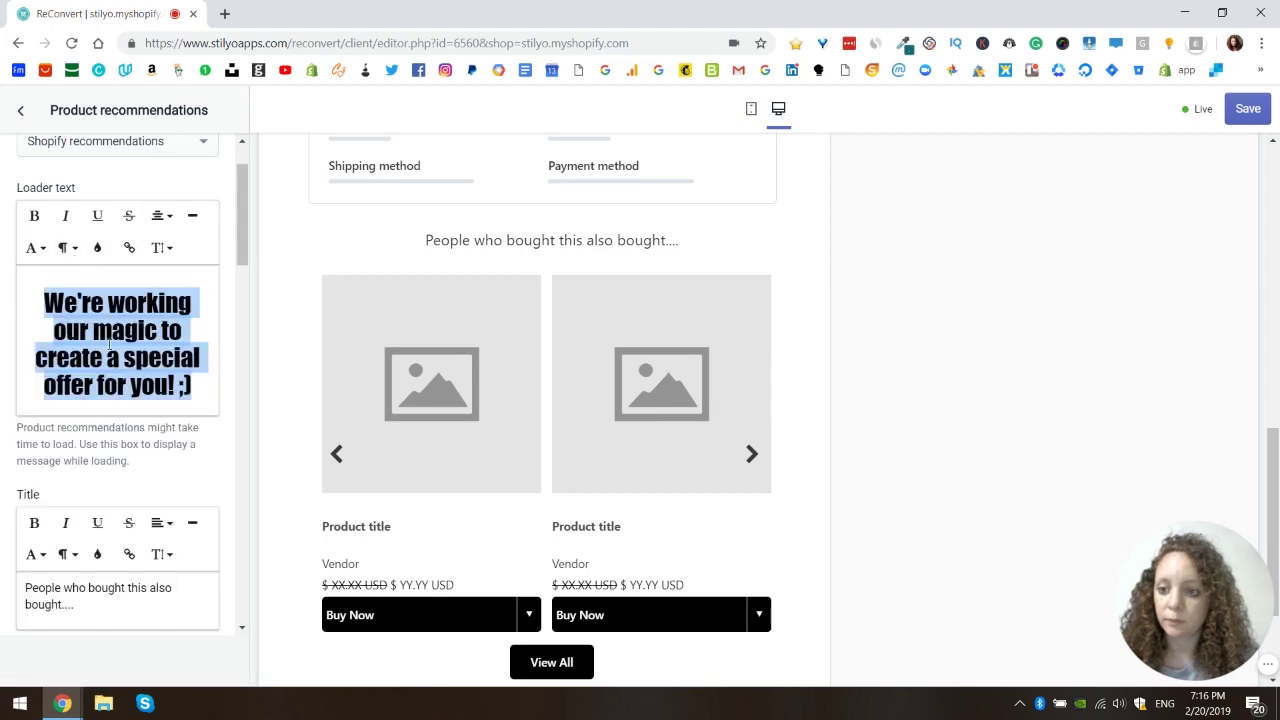
click(66, 247)
click(115, 420)
click(97, 247)
click(170, 380)
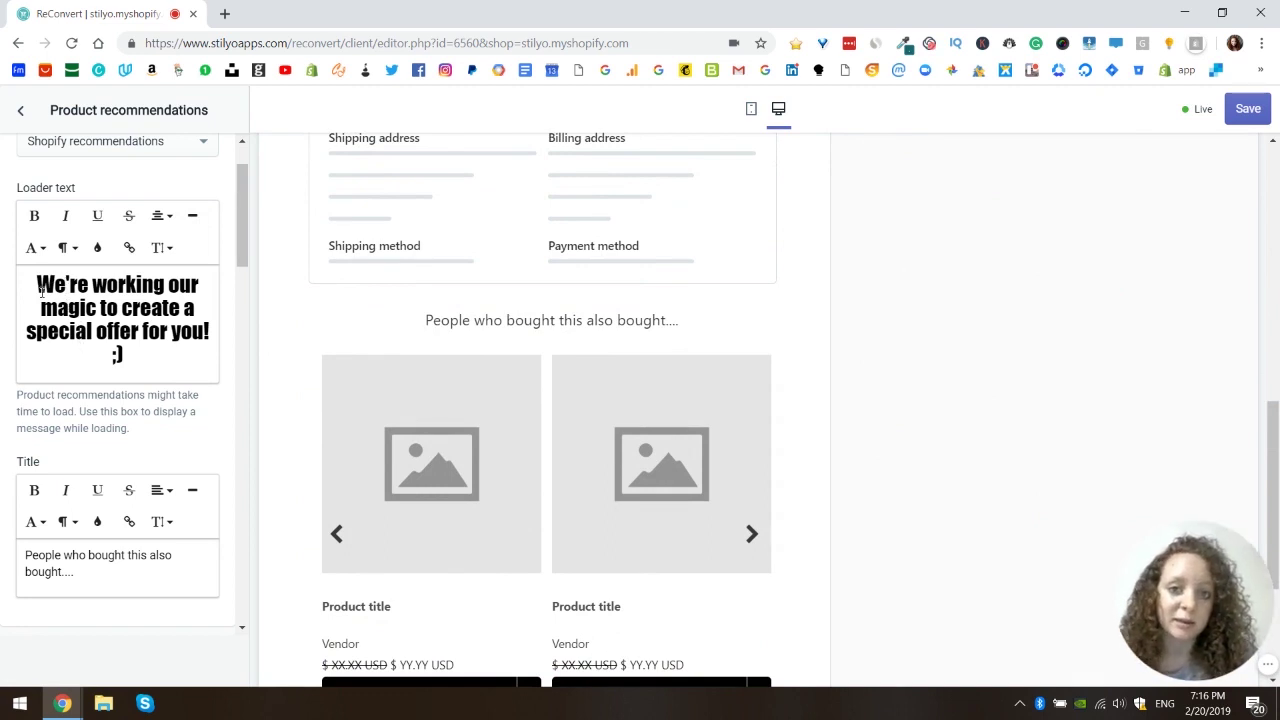
drag(37, 287, 125, 356)
click(60, 323)
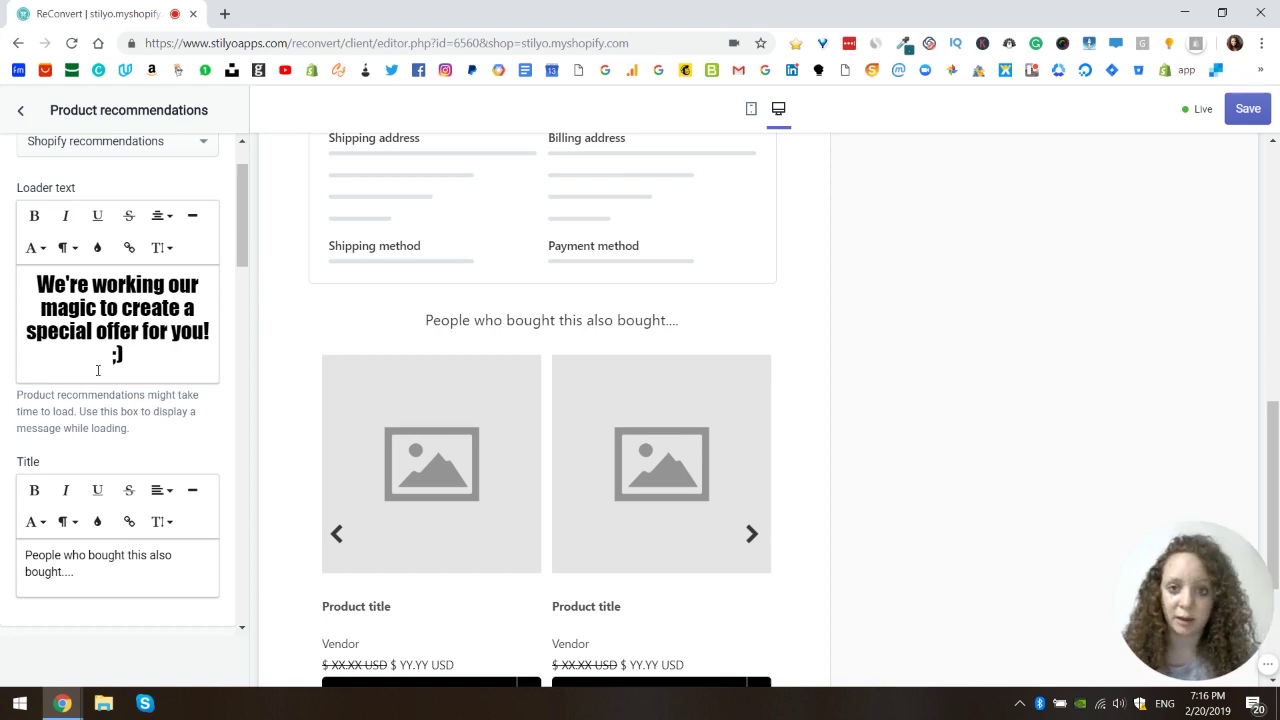
- Format the section title "People who bought this also bought..." as a large bold heading
scroll(104, 365, down, 3)
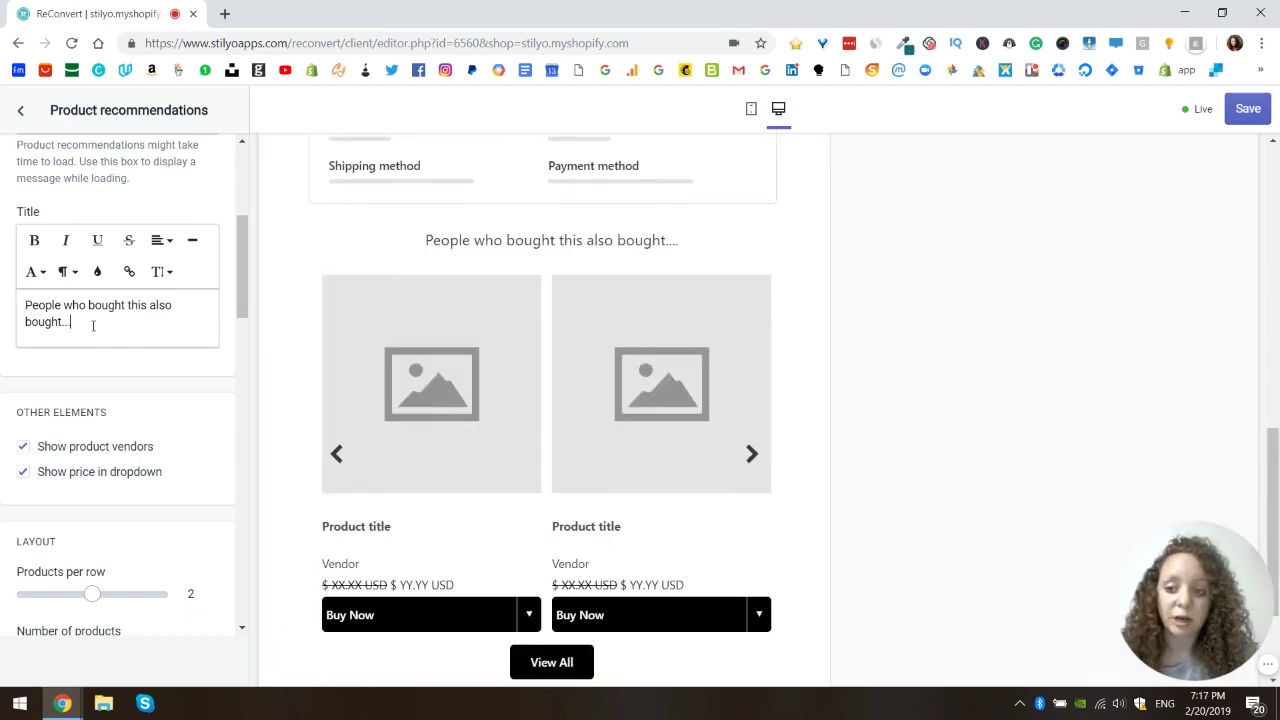
drag(74, 321, 24, 305)
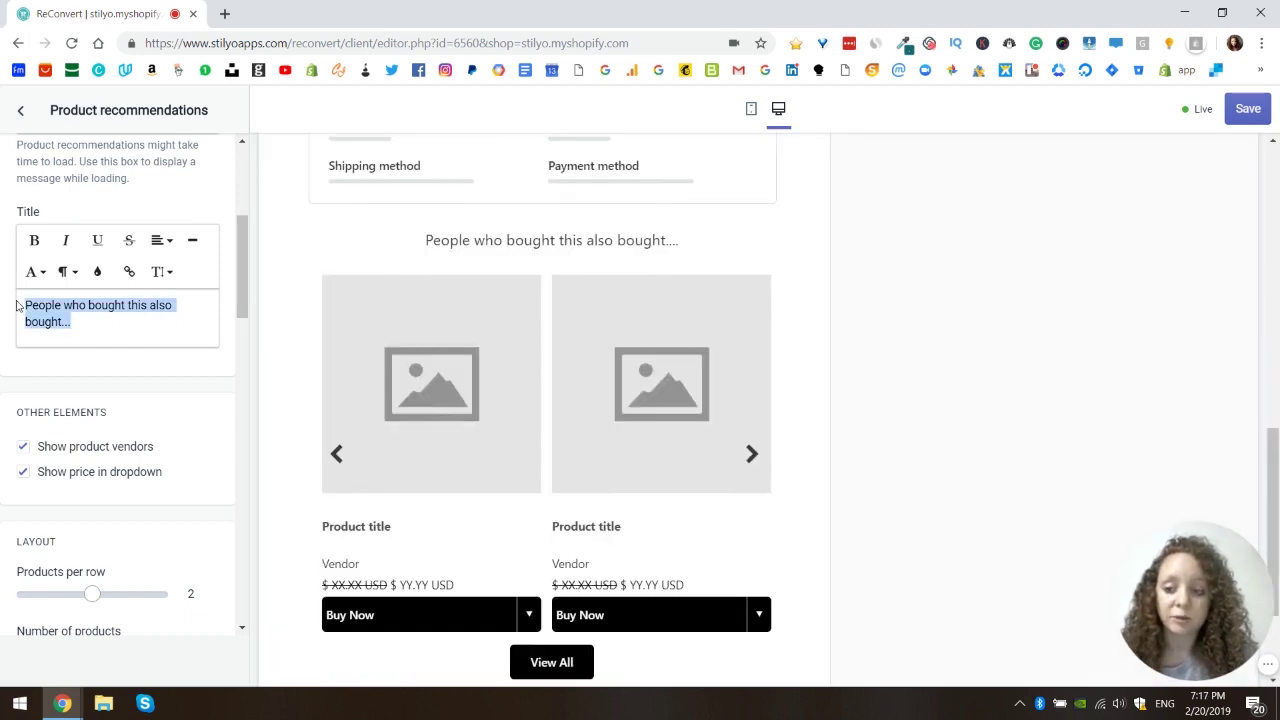
click(62, 271)
click(99, 342)
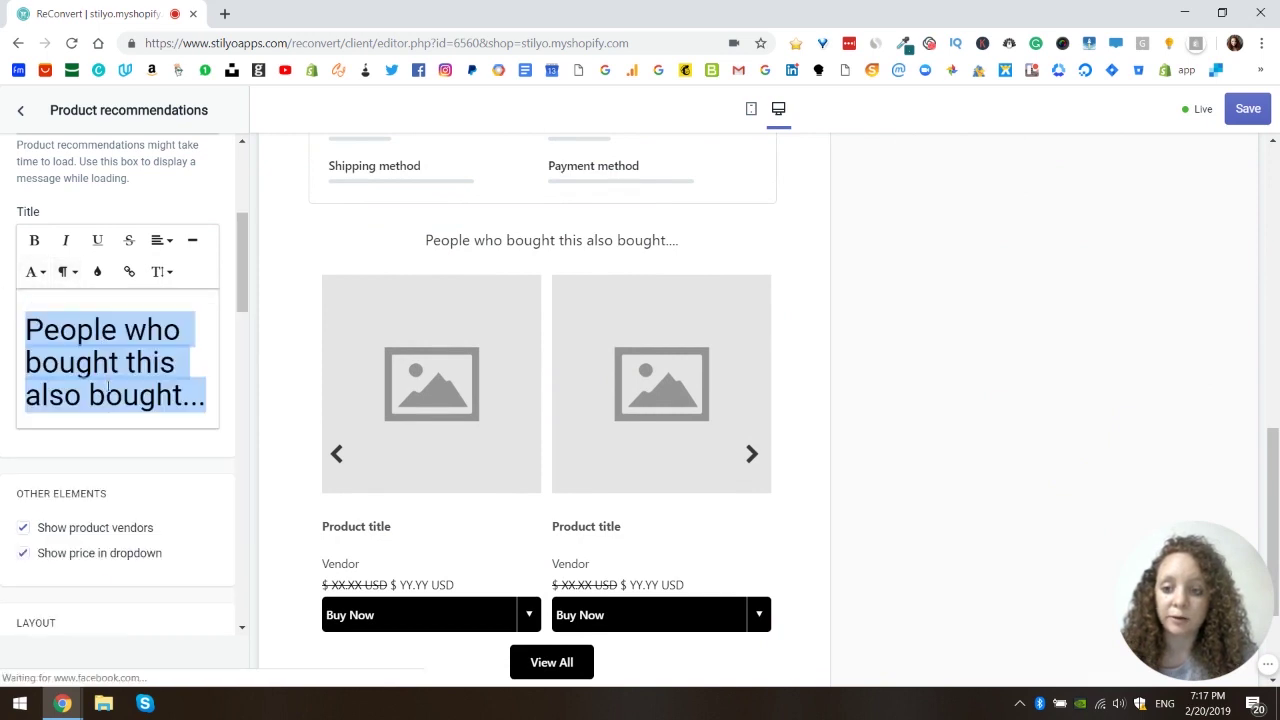
click(34, 240)
click(122, 395)
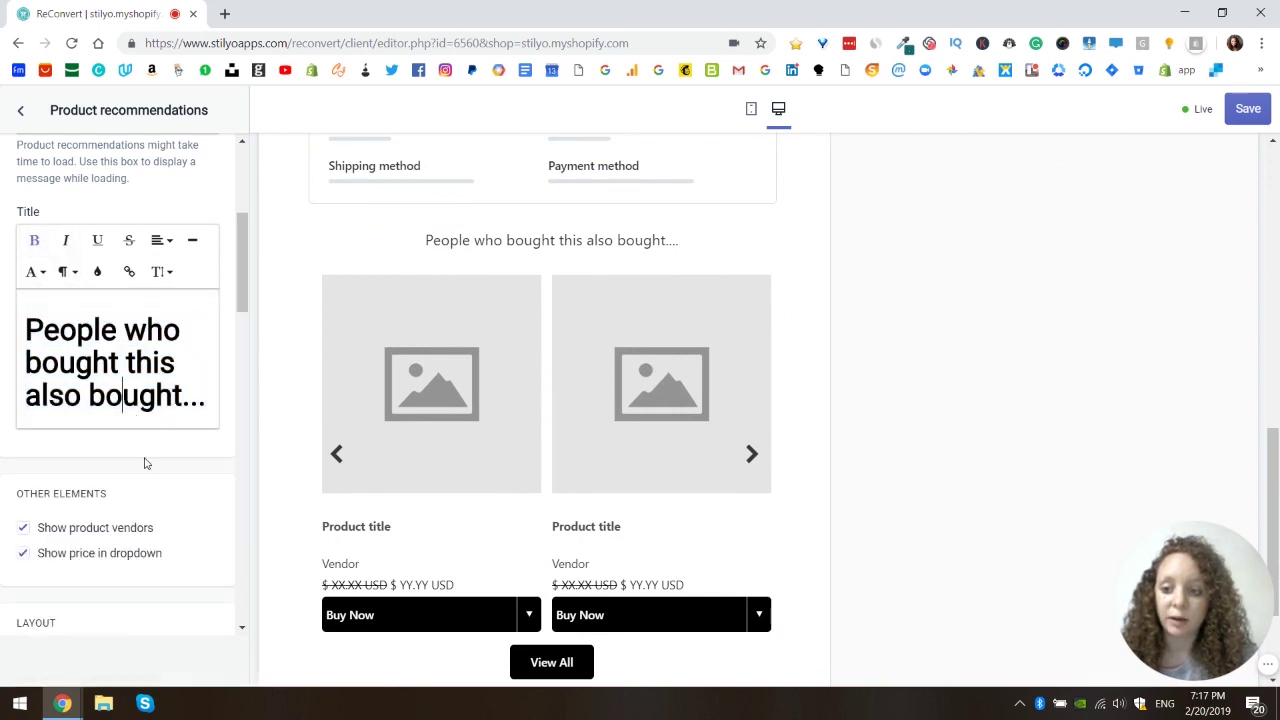
click(144, 463)
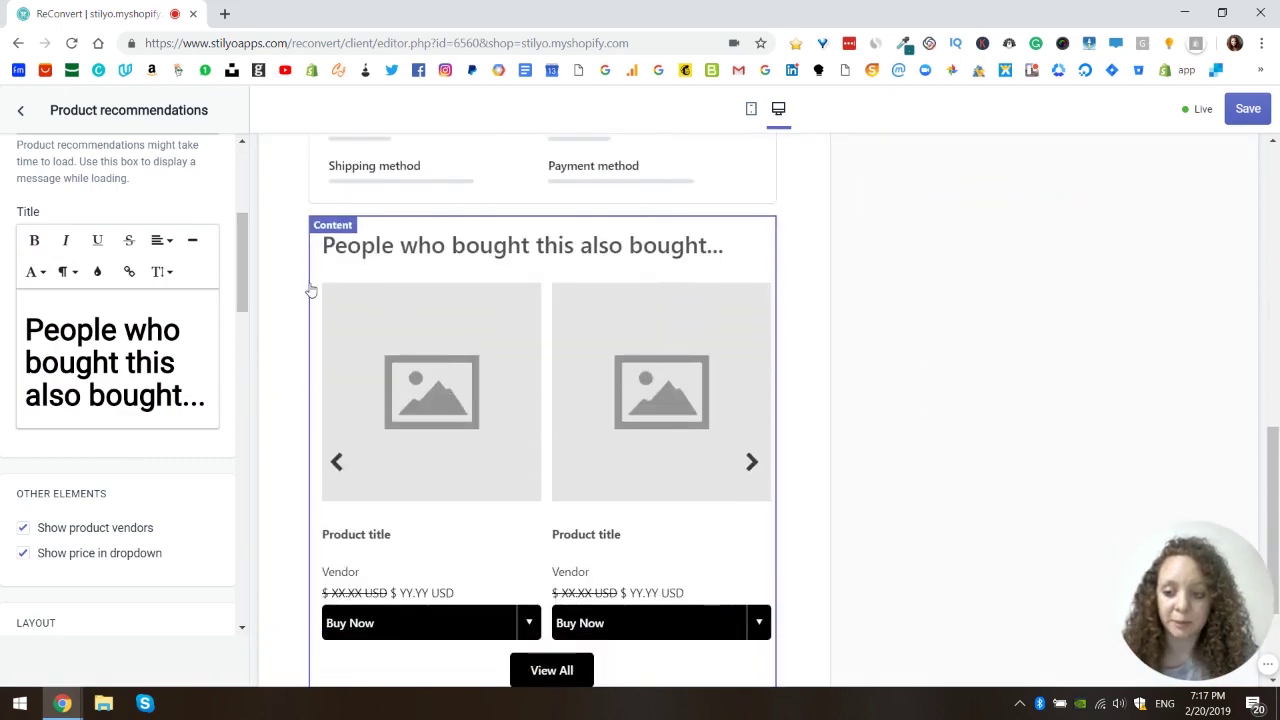
- Hide the product vendors in the recommendations section
scroll(100, 393, down, 3)
scroll(100, 393, down, 1)
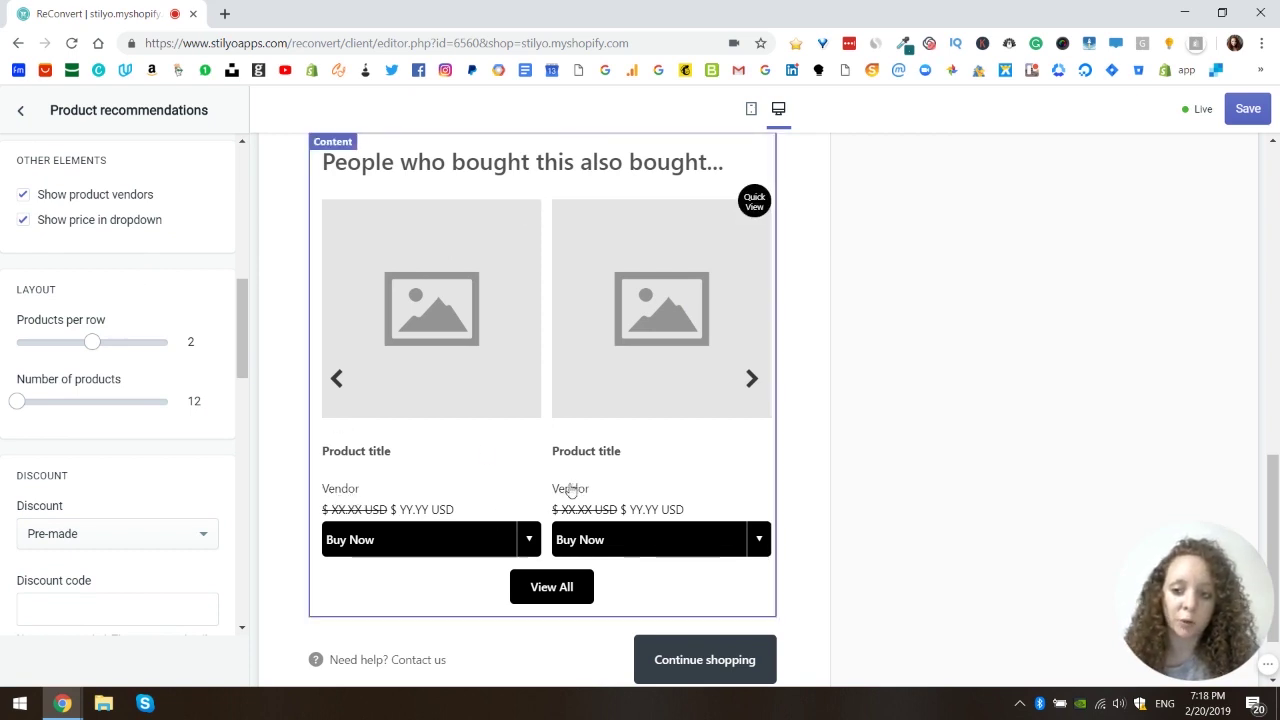
click(23, 196)
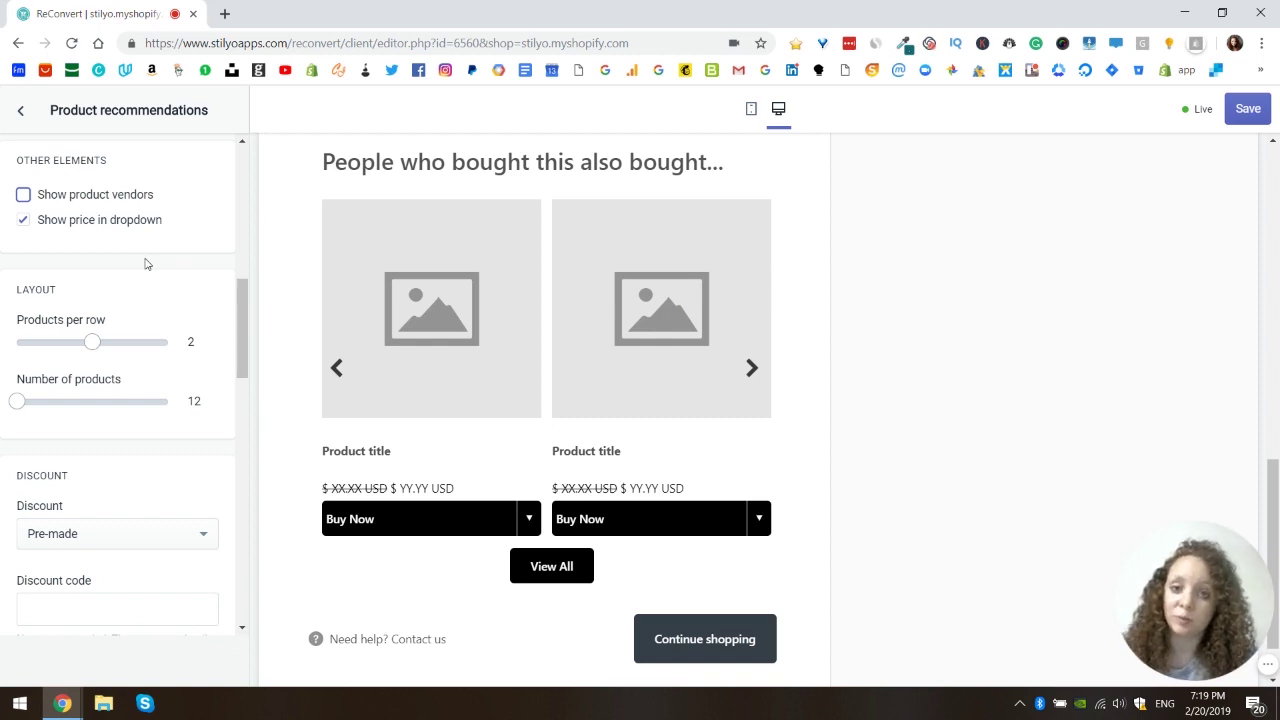
- Review the section's layout settings and advance the product carousel in the page preview
scroll(146, 262, down, 2)
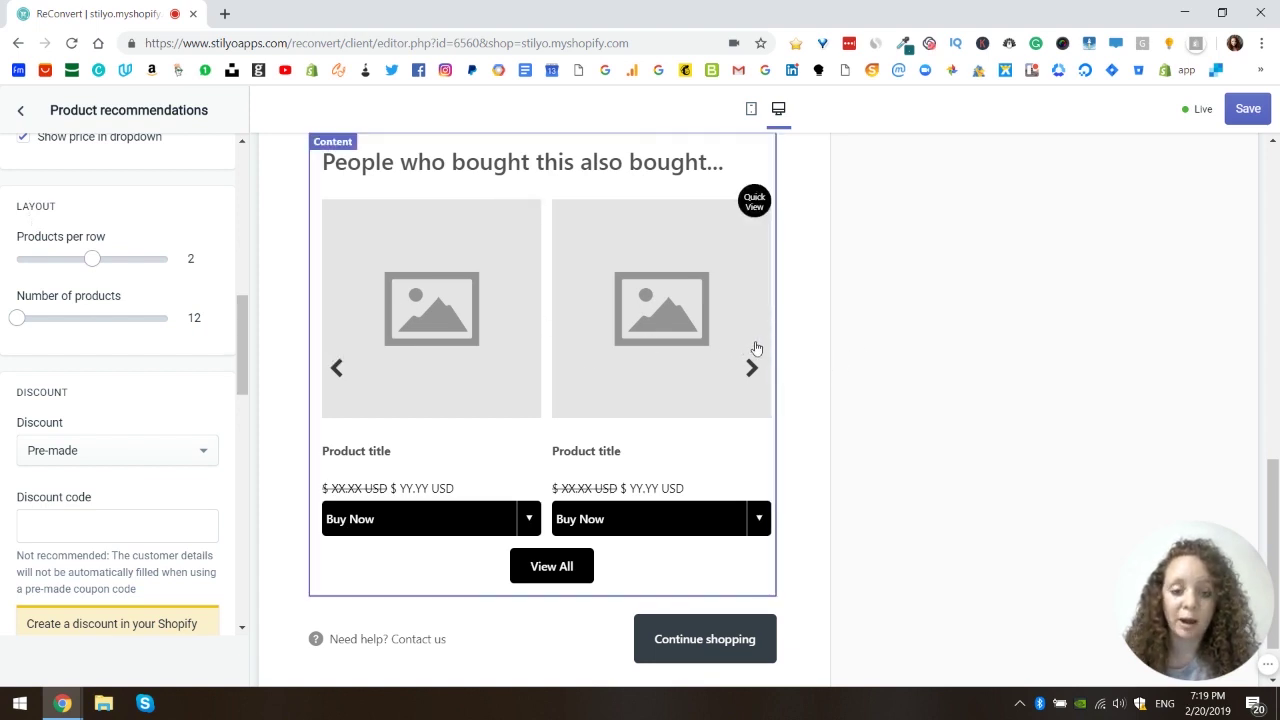
click(751, 367)
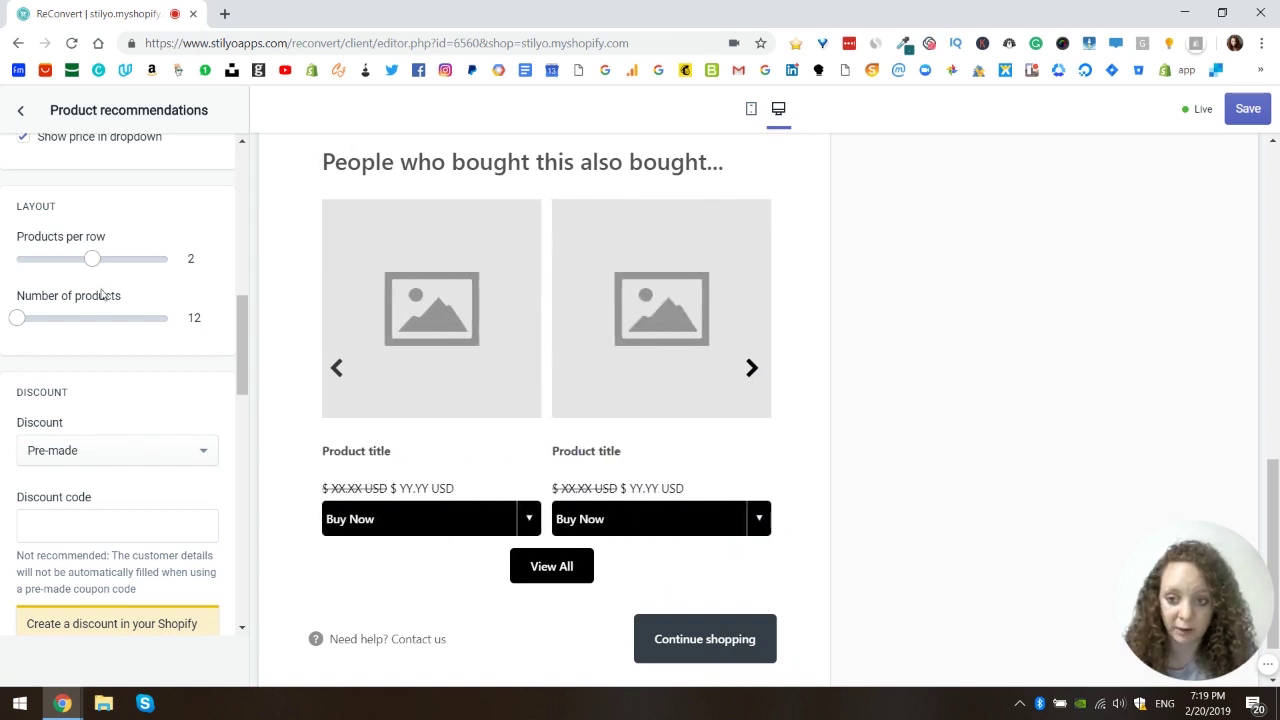
- Set the recommendations layout to 3 products per row with 60 products in total
mouse_move(92, 259)
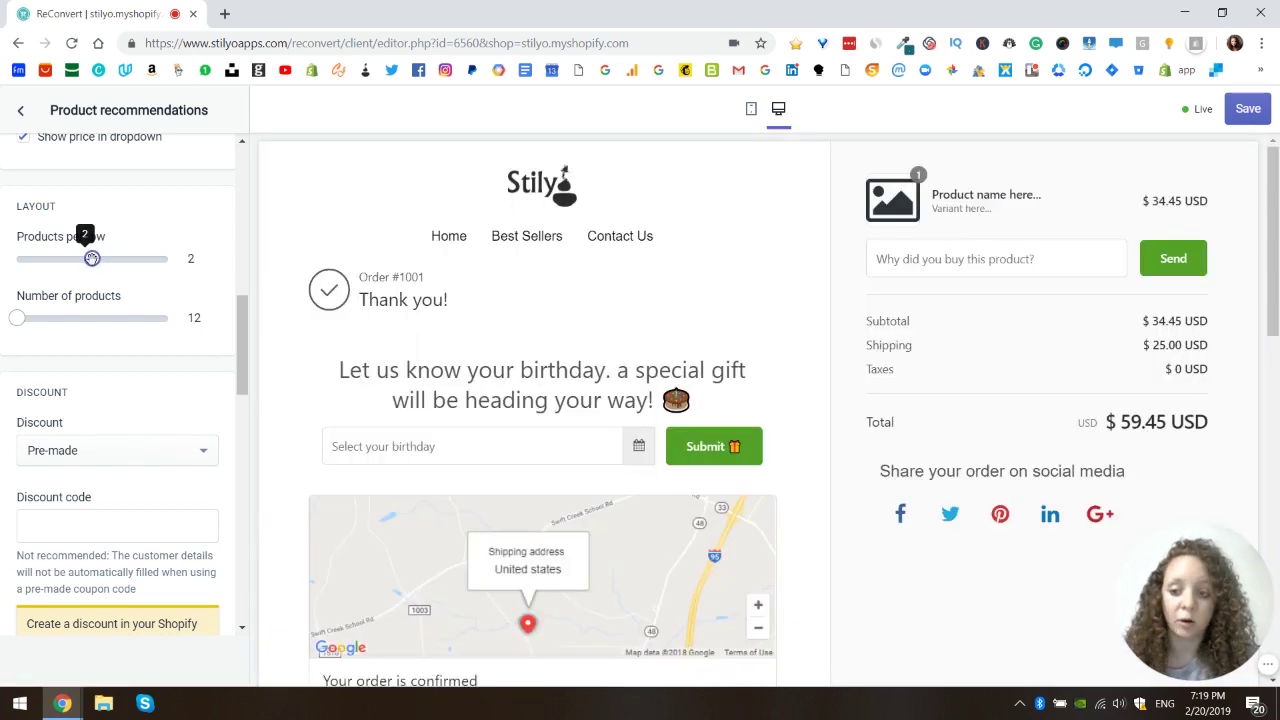
click(160, 259)
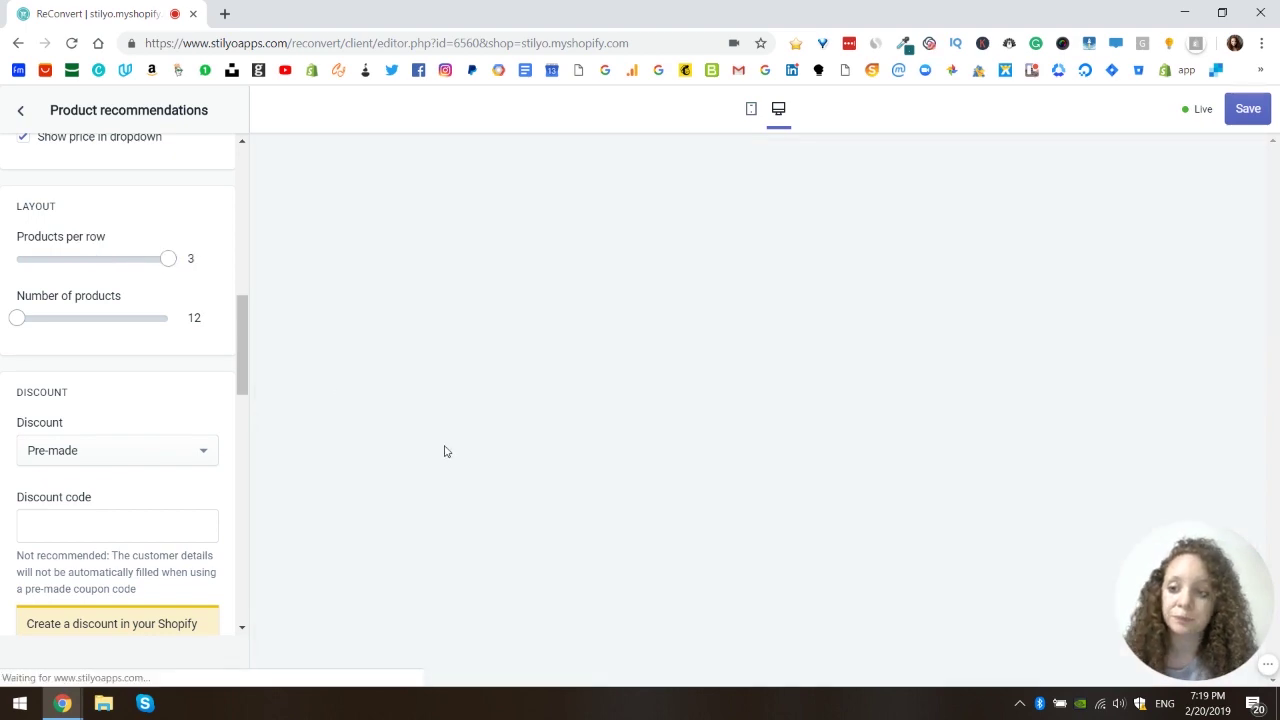
scroll(455, 446, down, 10)
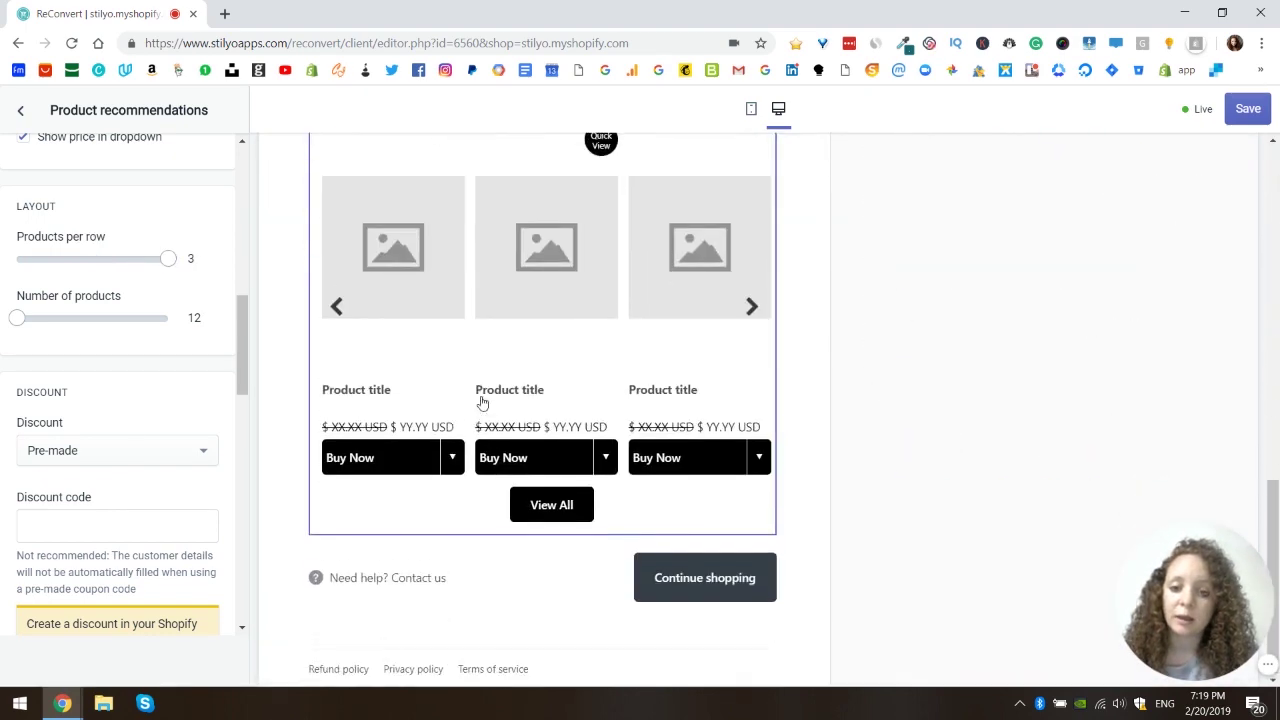
scroll(477, 400, up, 2)
click(749, 462)
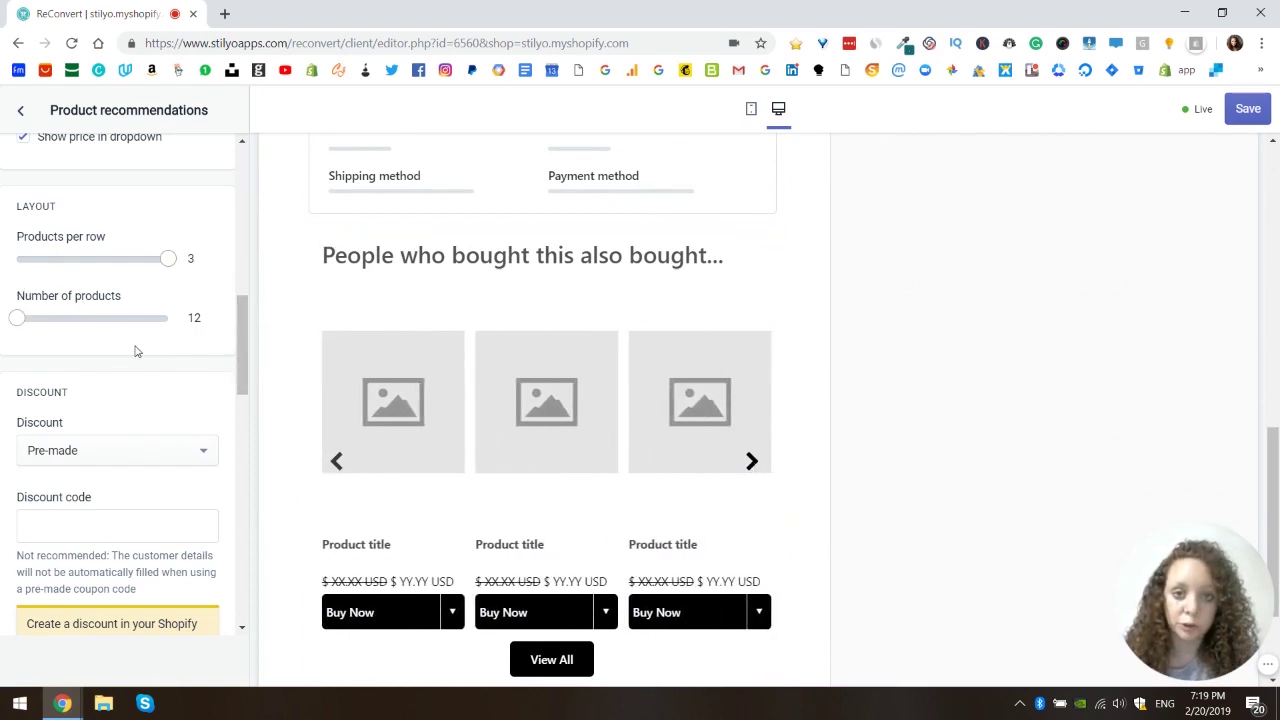
mouse_move(18, 317)
drag(18, 317, 184, 320)
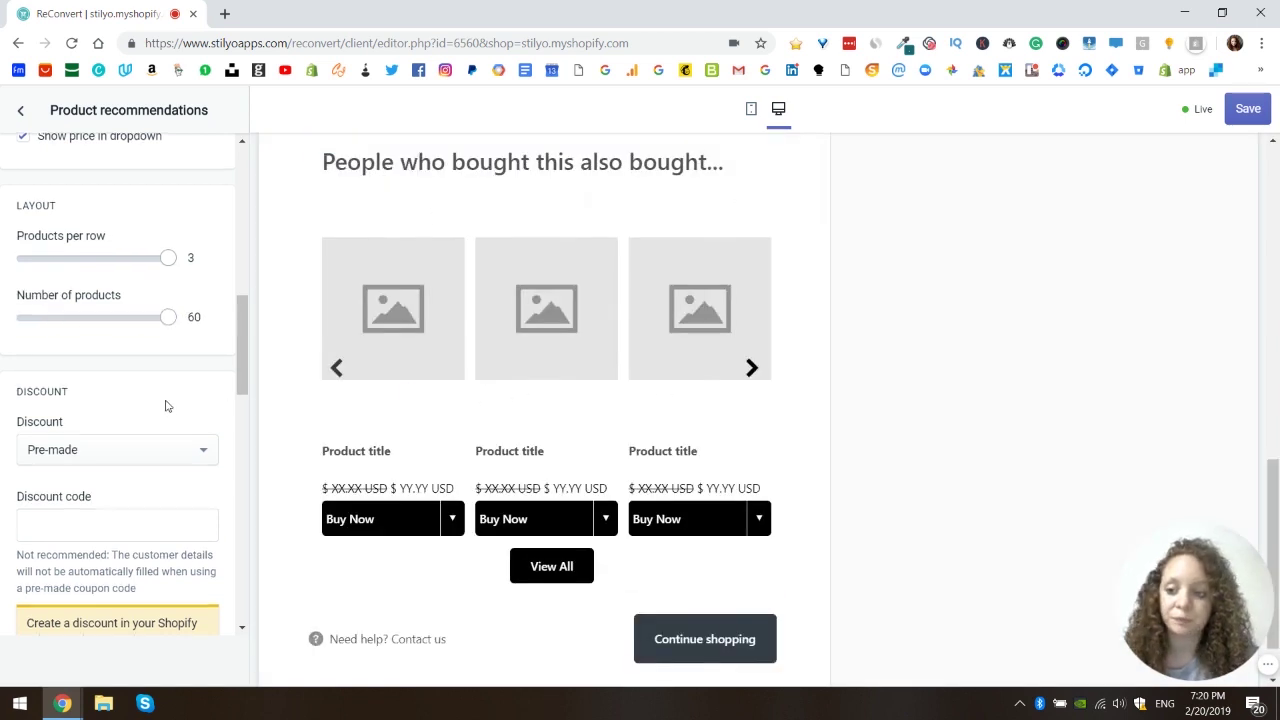
- Switch the section's discount from a pre-made code to Automatic
scroll(166, 406, down, 2)
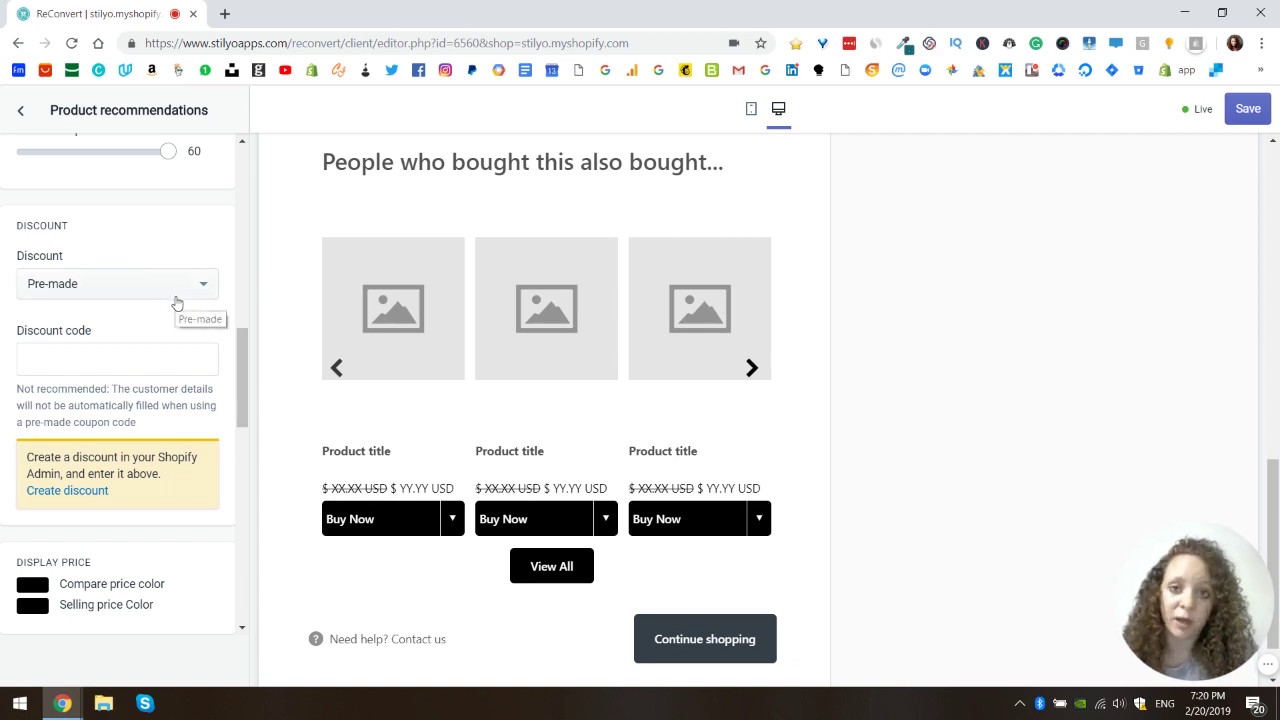
scroll(171, 302, down, 1)
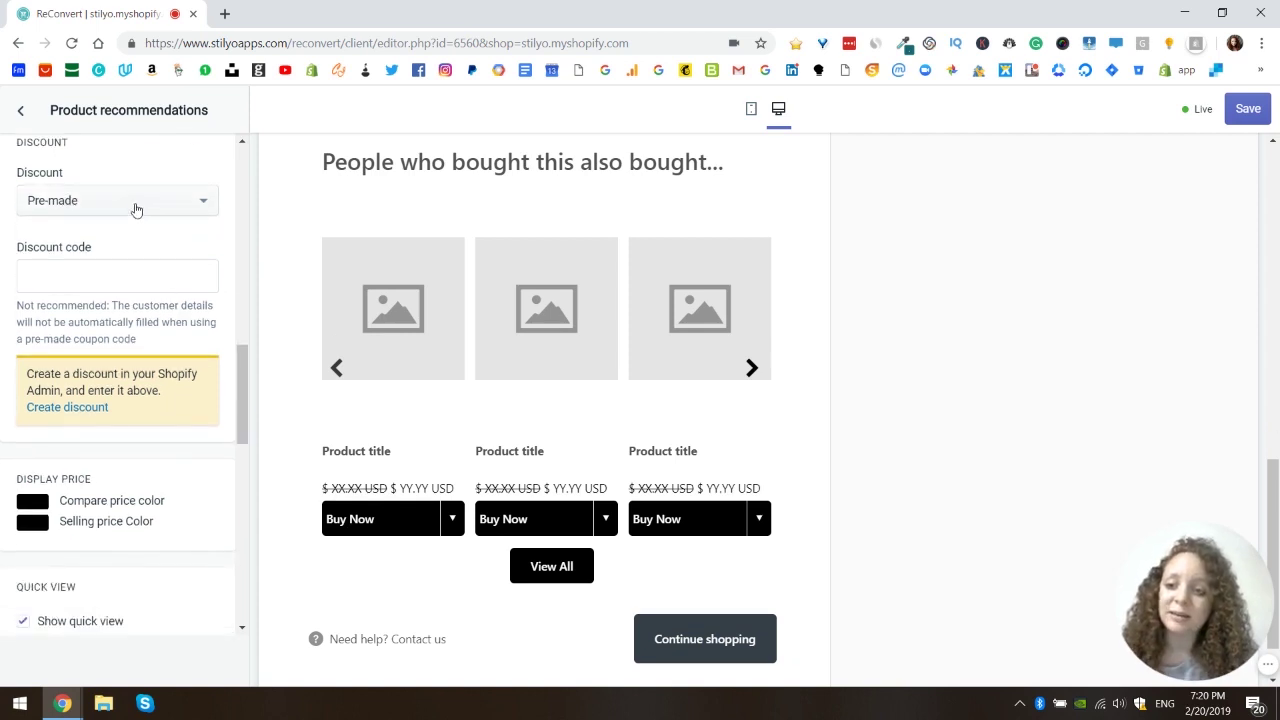
click(190, 204)
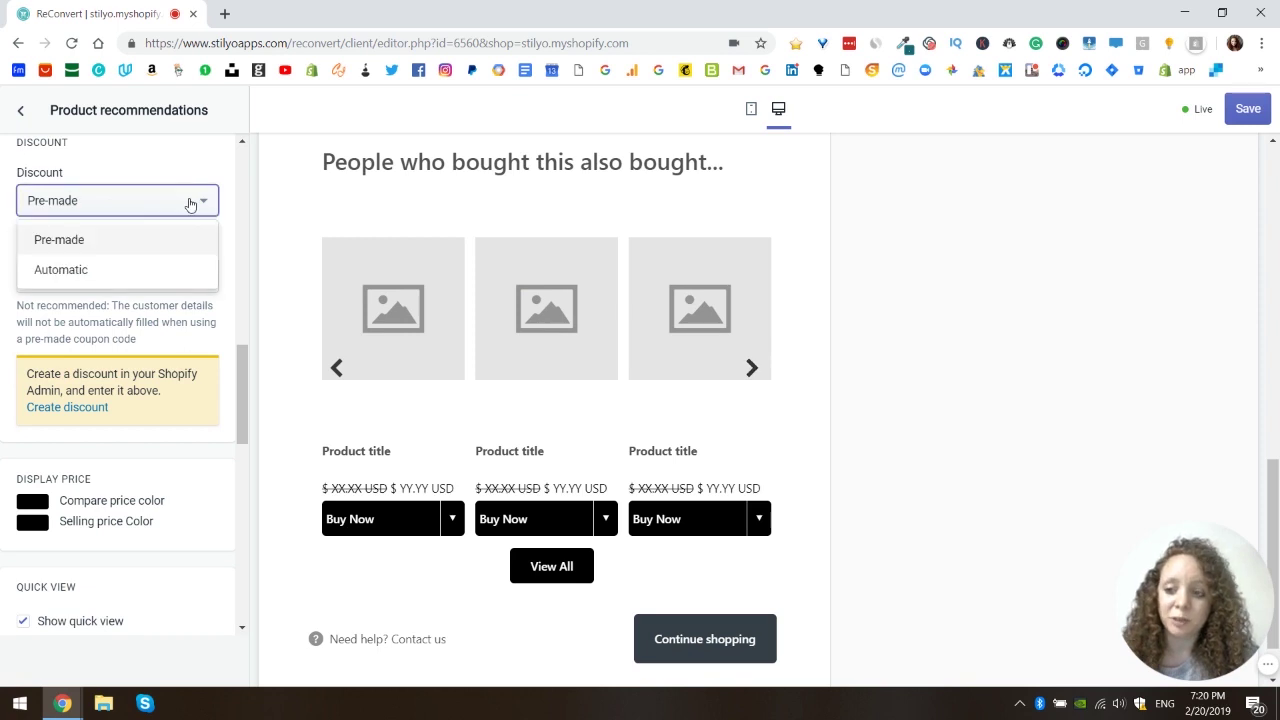
click(88, 270)
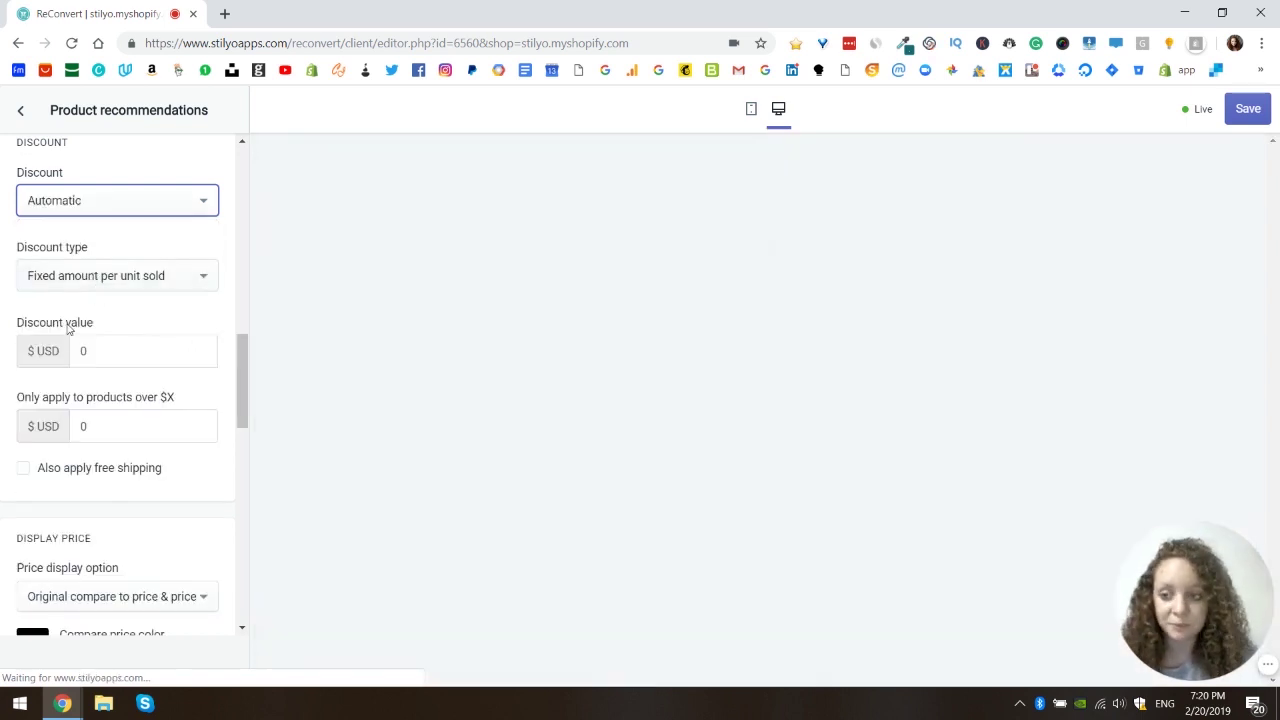
- Make the automatic discount a Percentage type with a value of 30%
scroll(131, 304, down, 1)
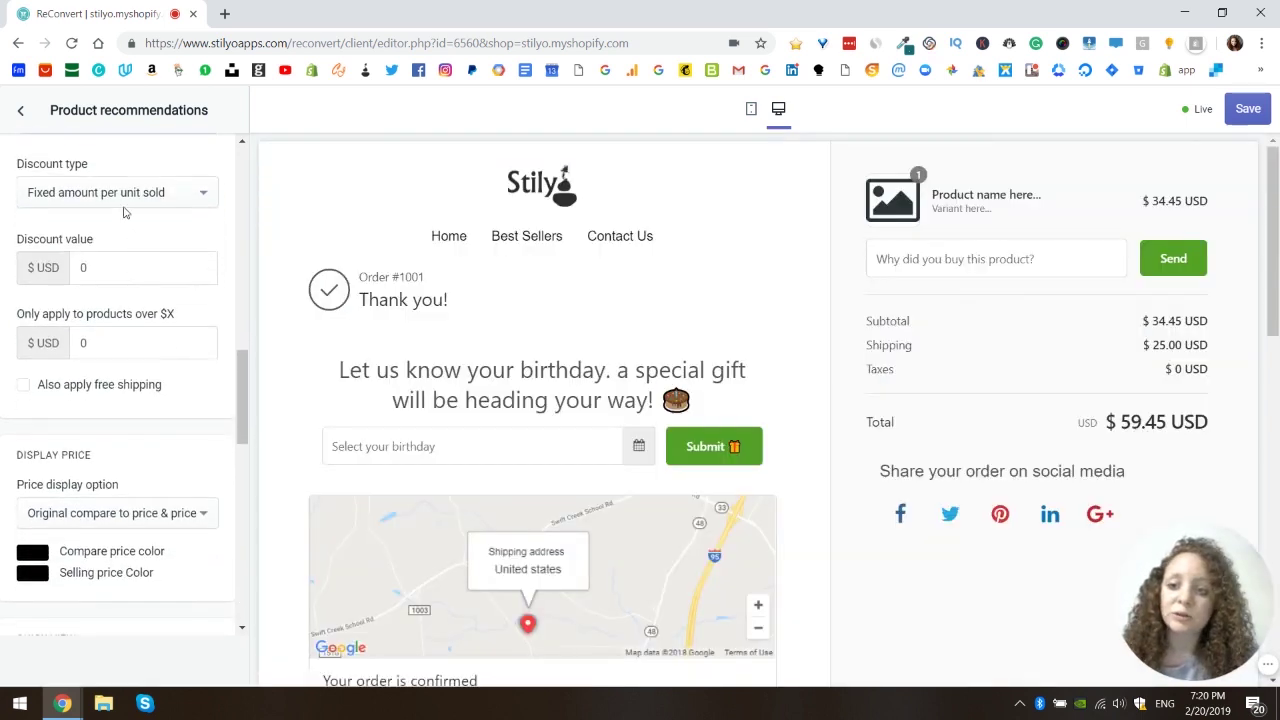
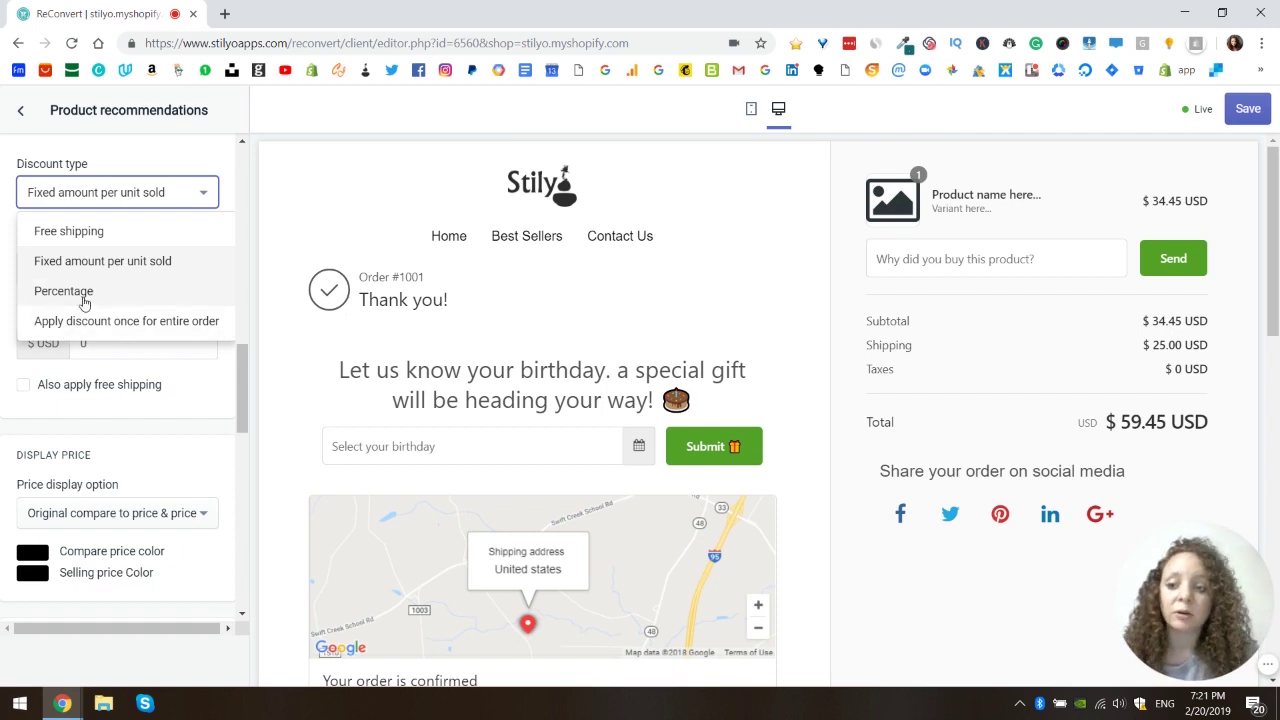
click(84, 294)
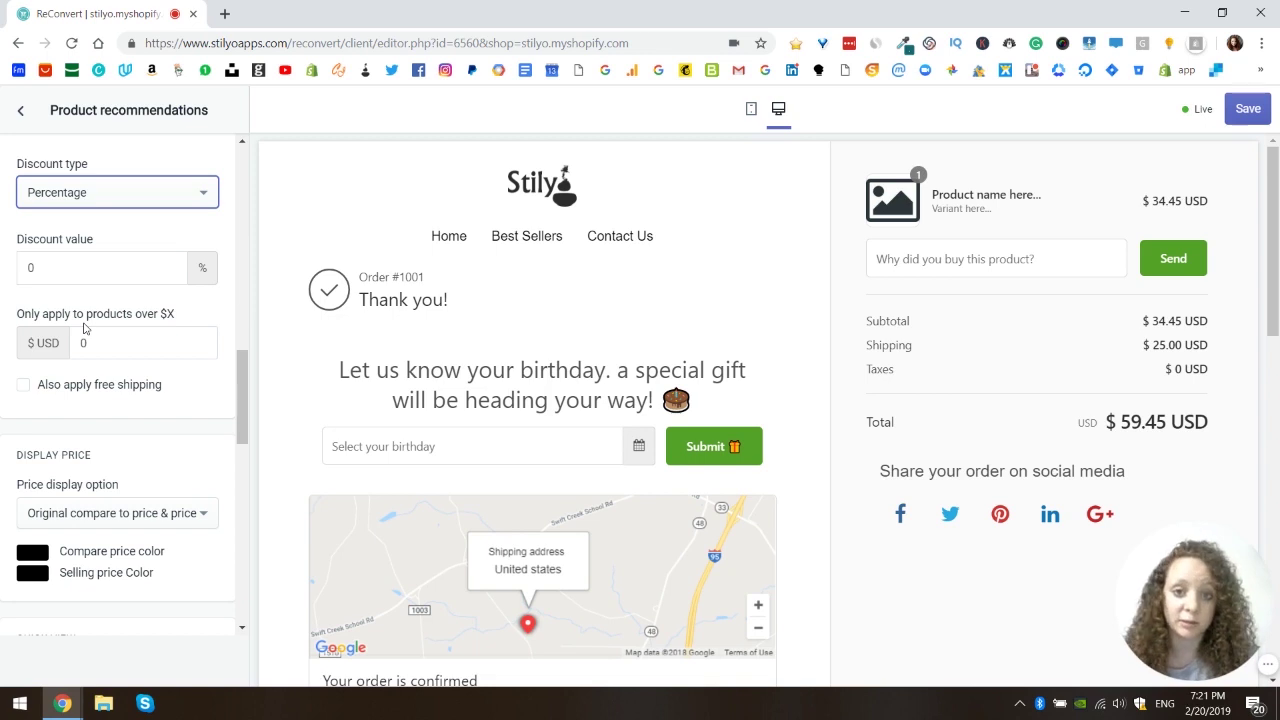
click(96, 268)
drag(102, 265, 16, 272)
text(30)
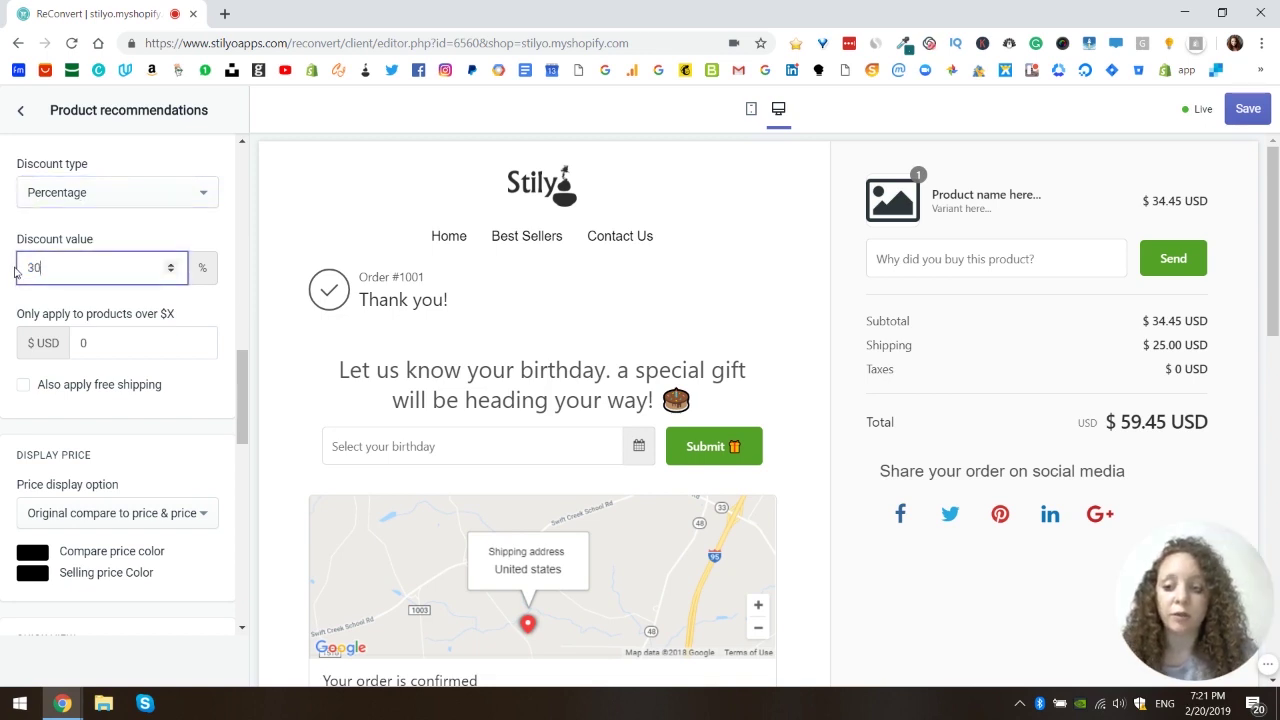
click(103, 301)
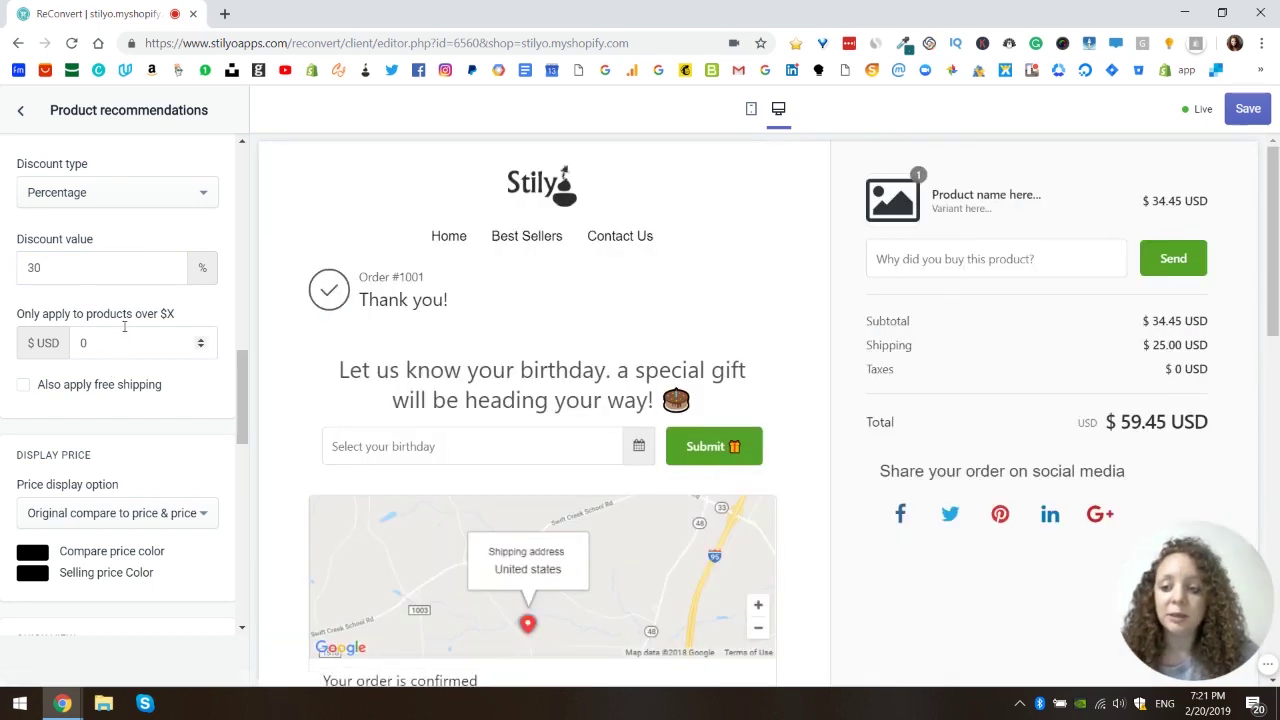
- Limit the discount to products over $45 and also apply free shipping
drag(49, 314, 154, 314)
click(151, 314)
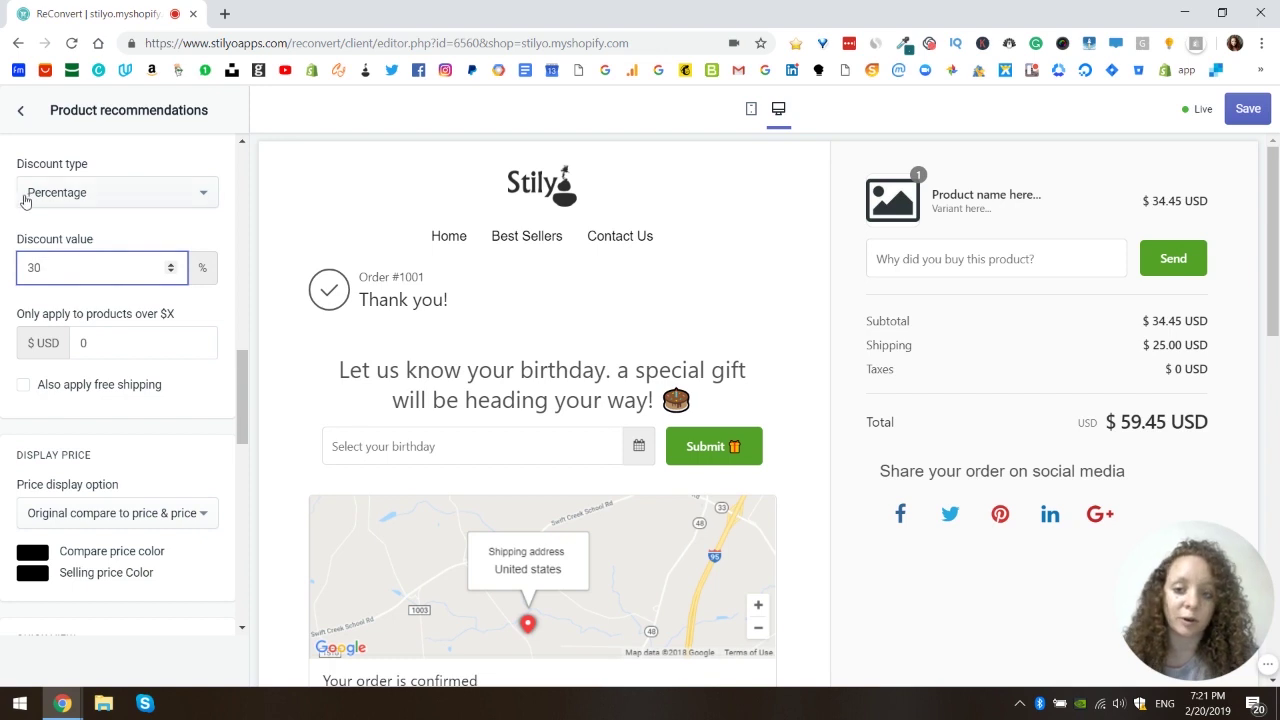
click(104, 341)
double_click(104, 341)
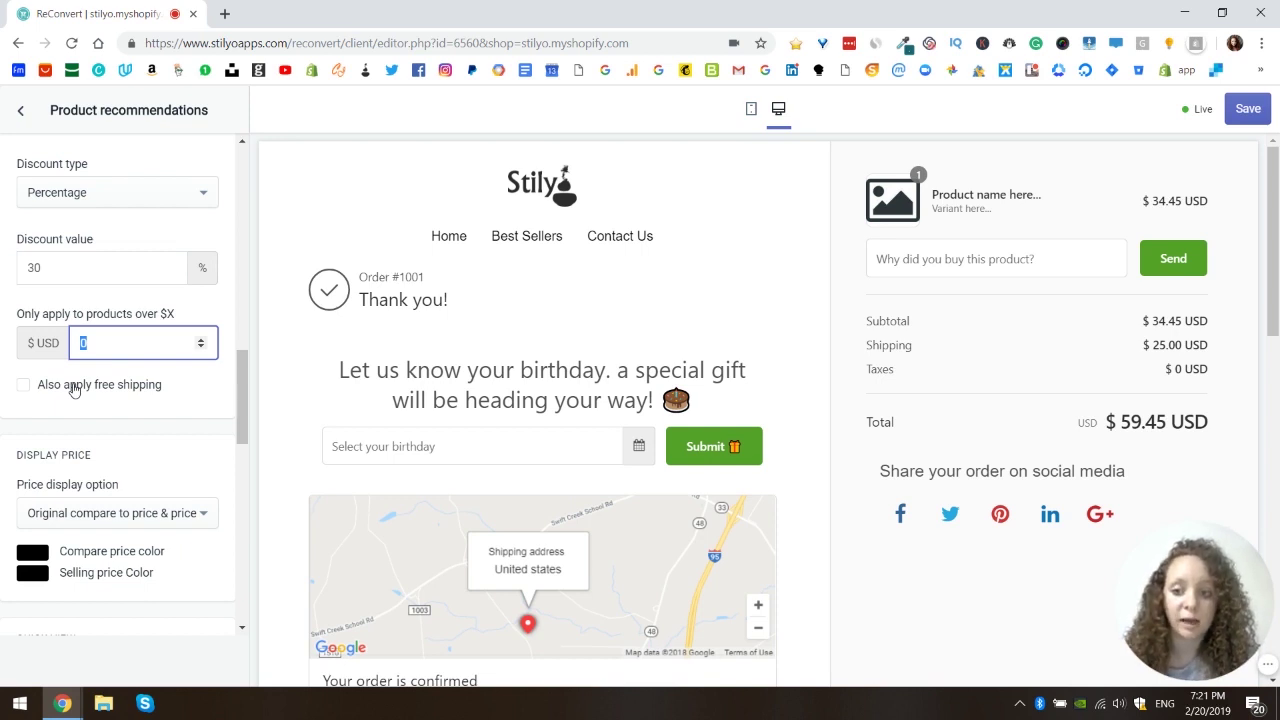
text(45)
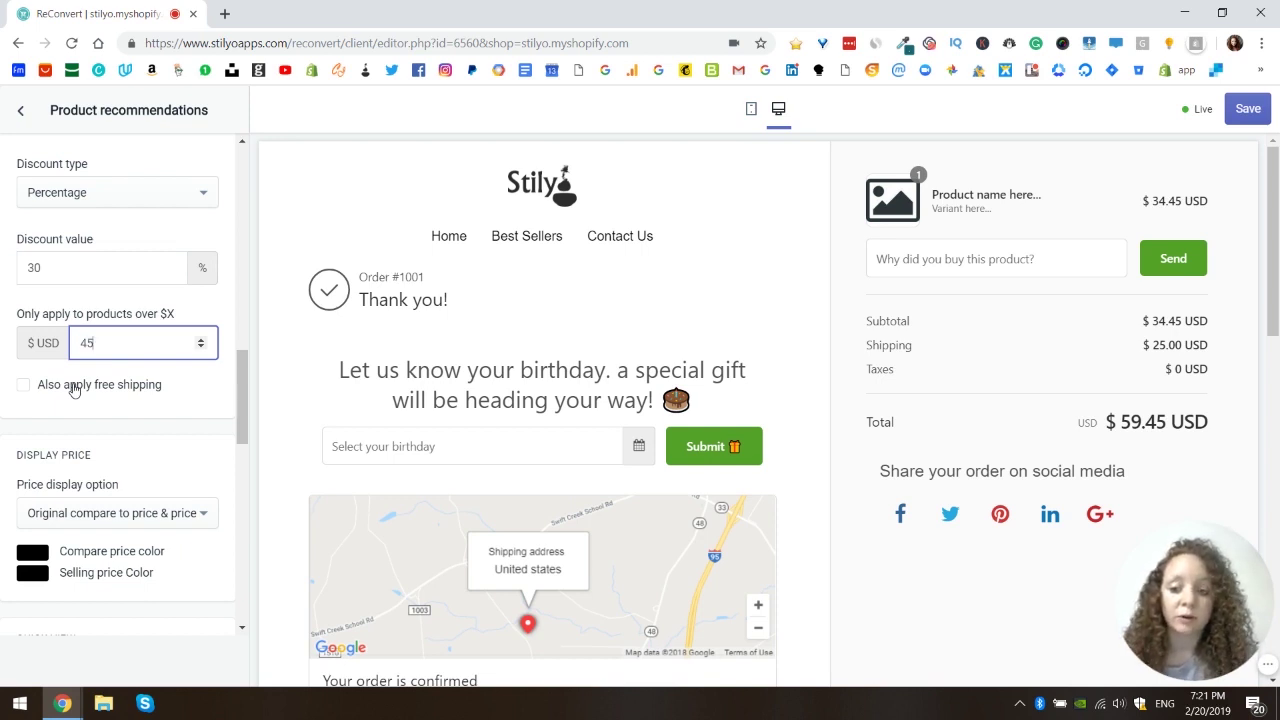
click(72, 393)
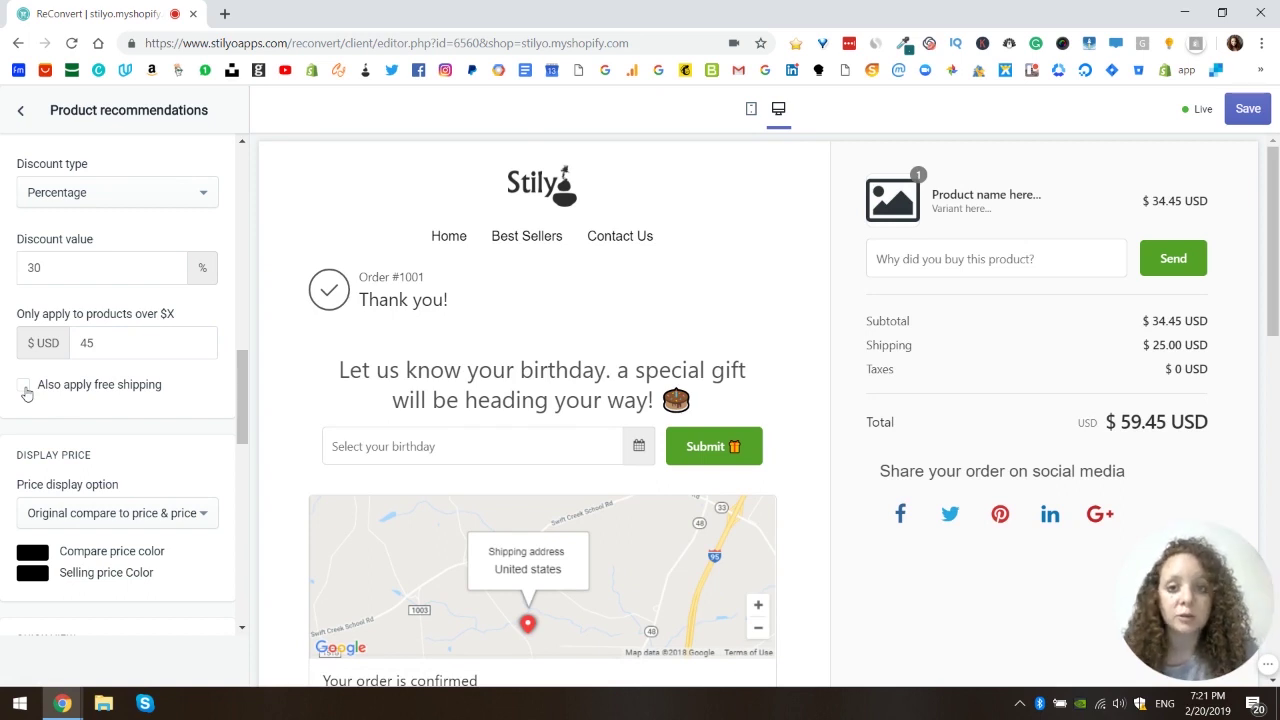
click(24, 386)
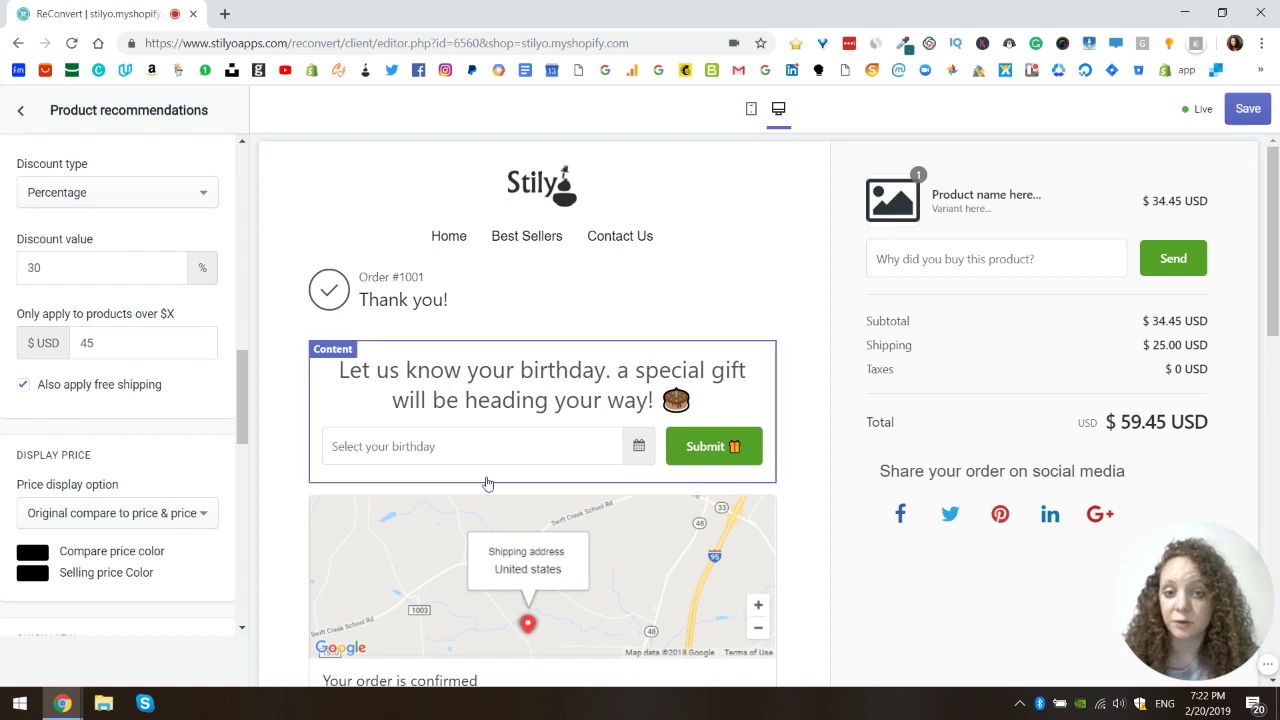
- Set the price display option to "Original price & price including discount"
scroll(153, 196, down, 3)
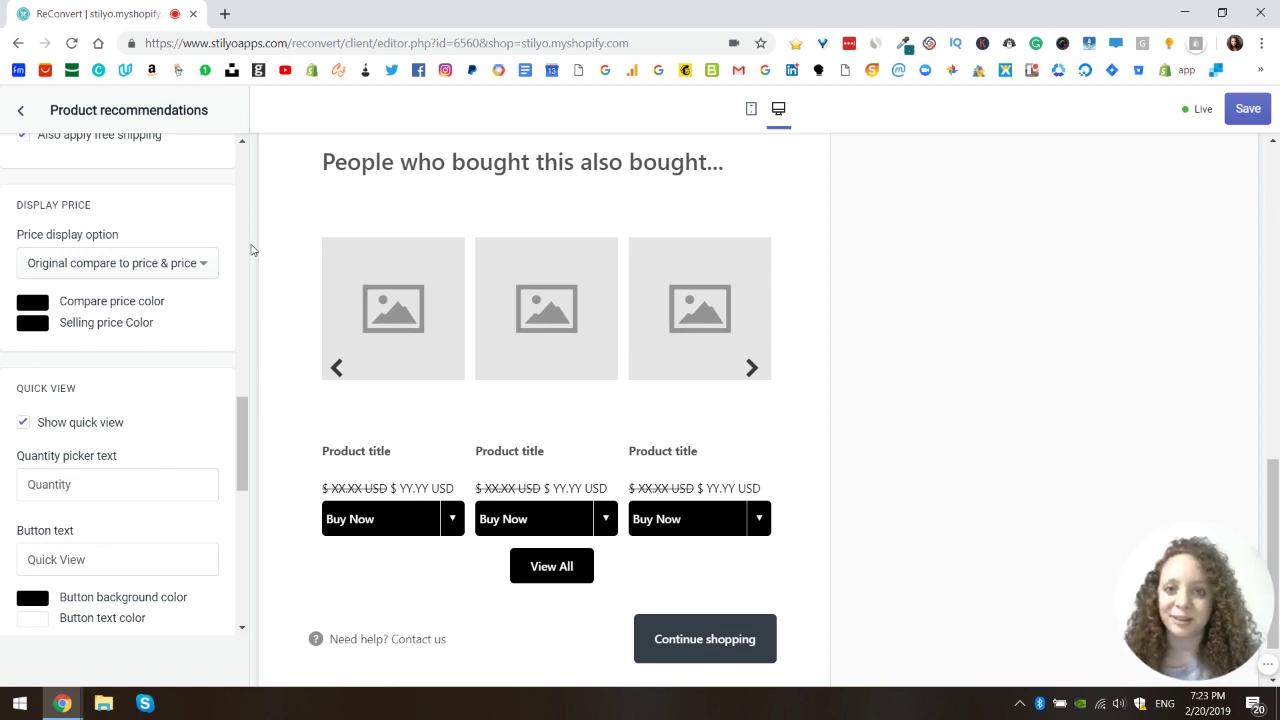
click(201, 274)
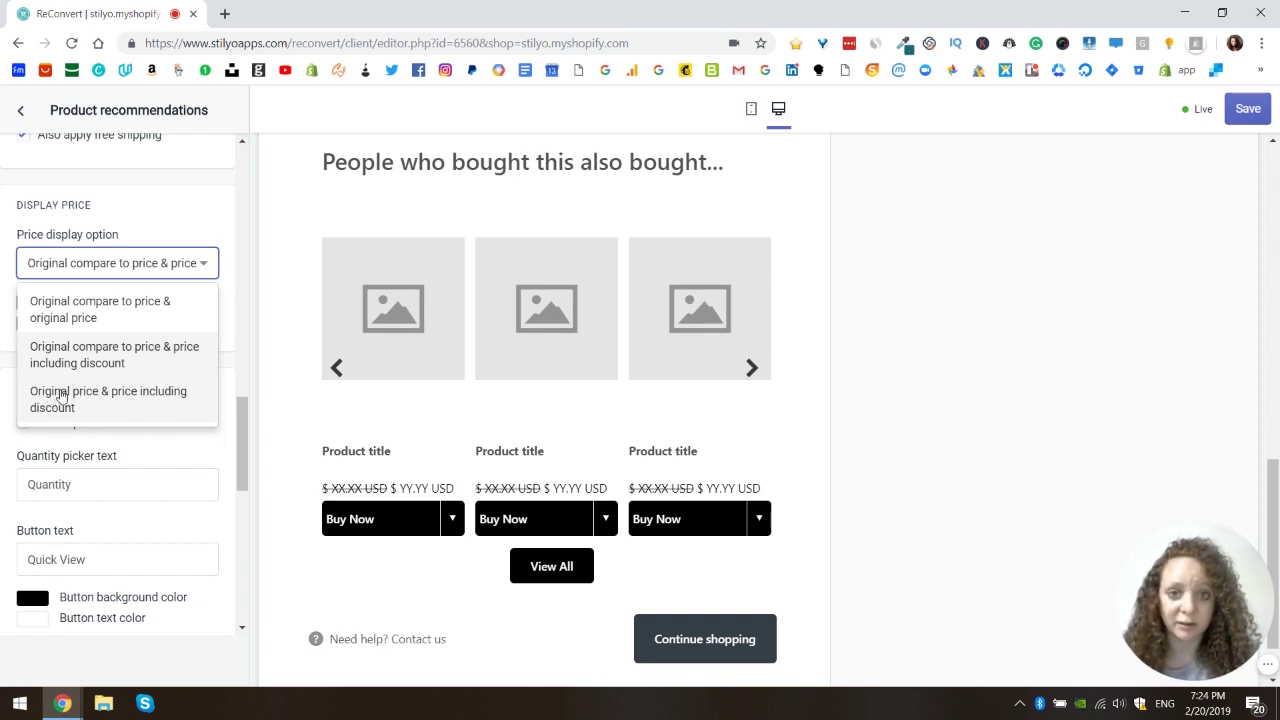
click(157, 410)
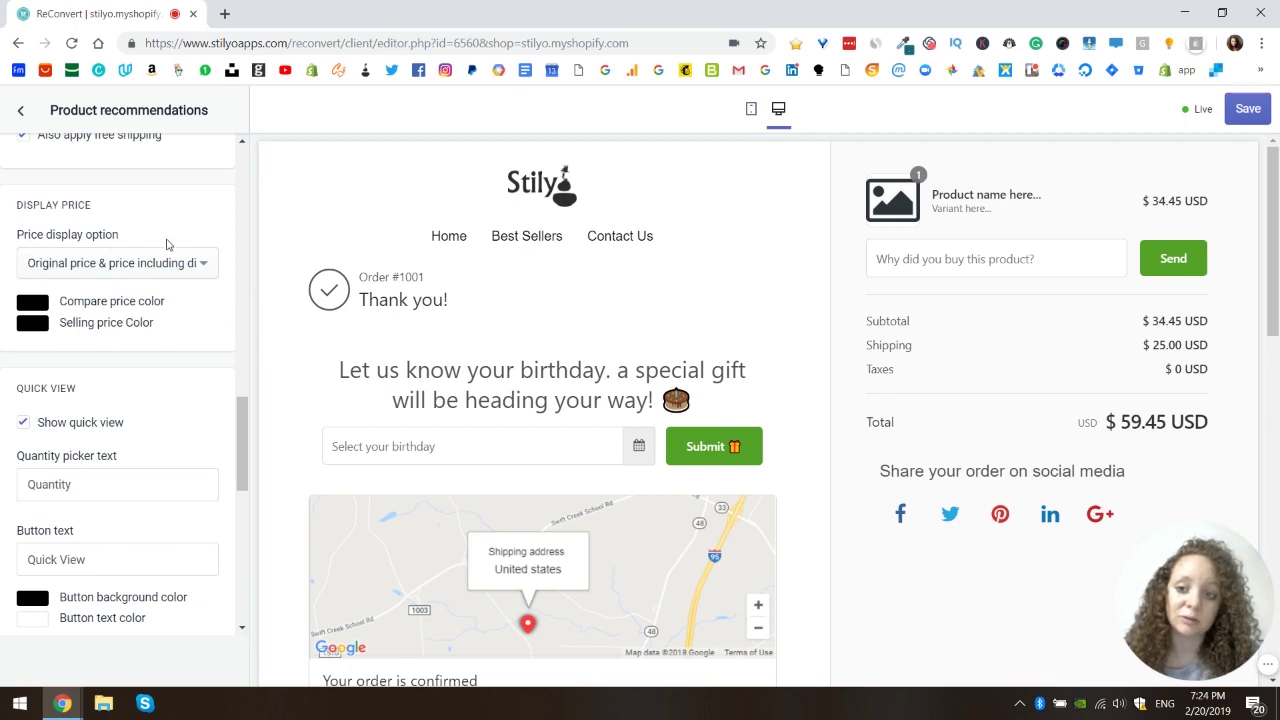
click(137, 266)
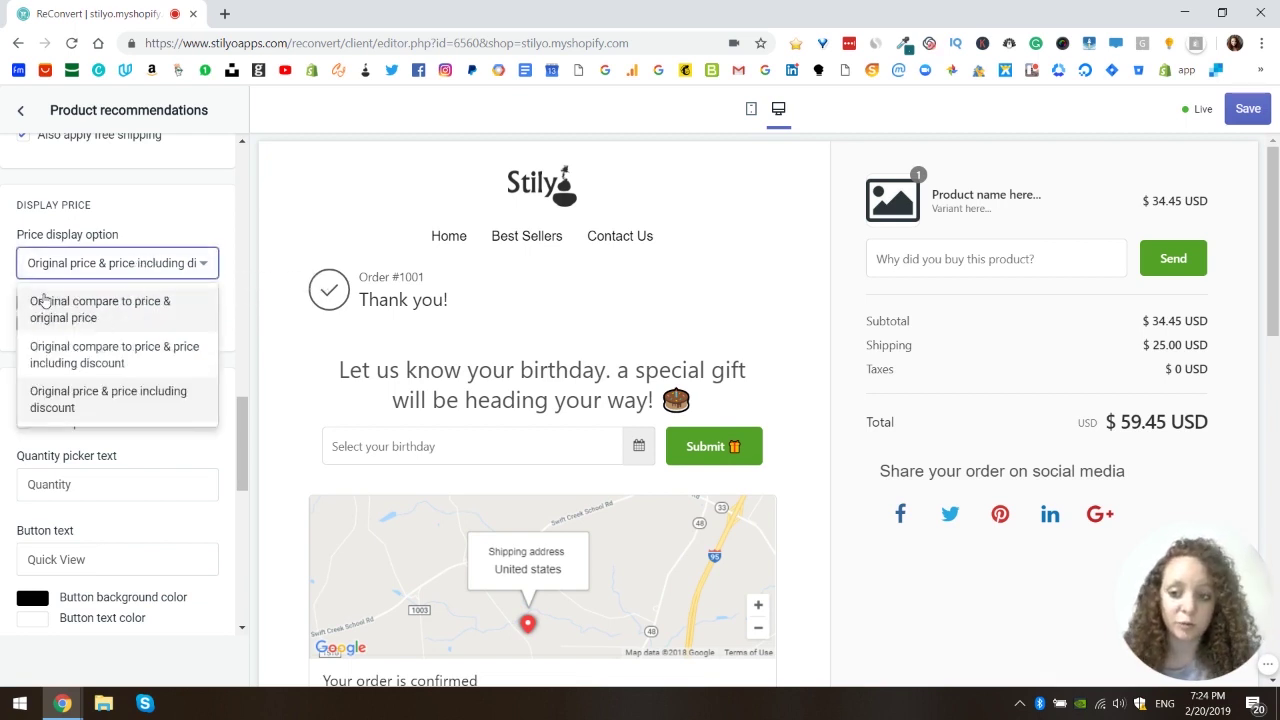
click(62, 396)
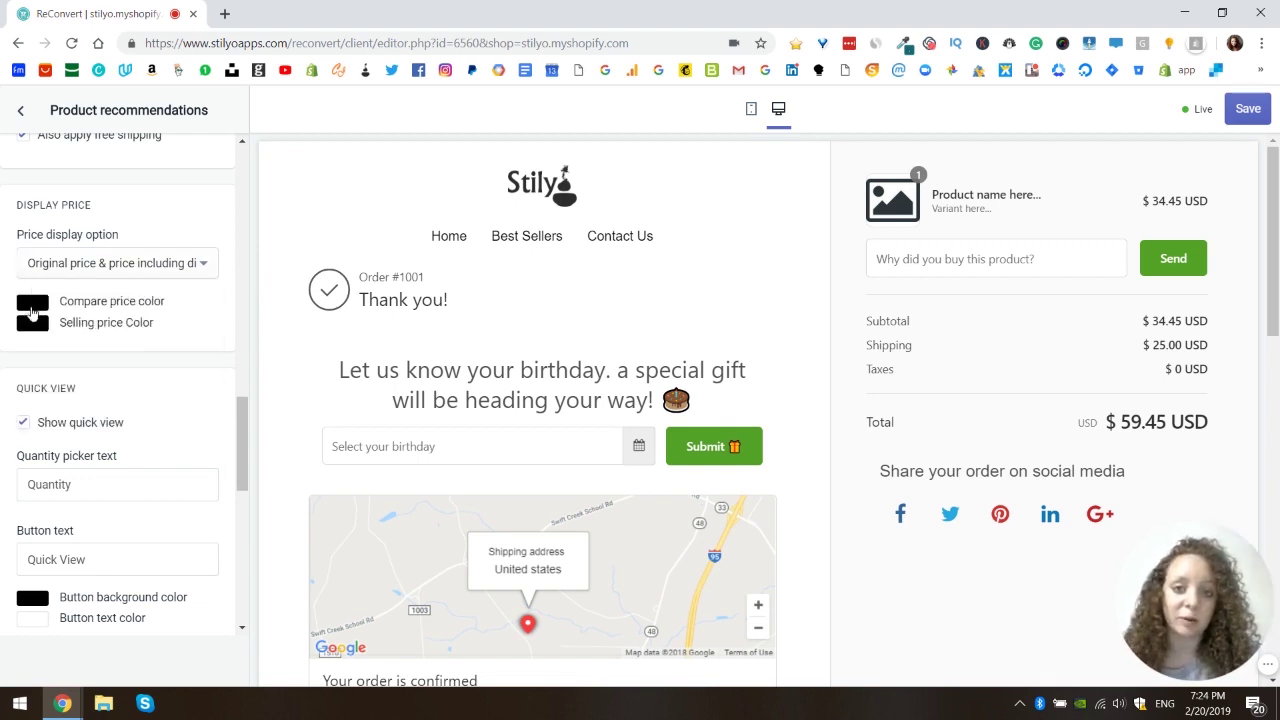
- Open a recommended product's Quick View pop-up in the page preview, advance its image carousel and close it
scroll(525, 417, down, 10)
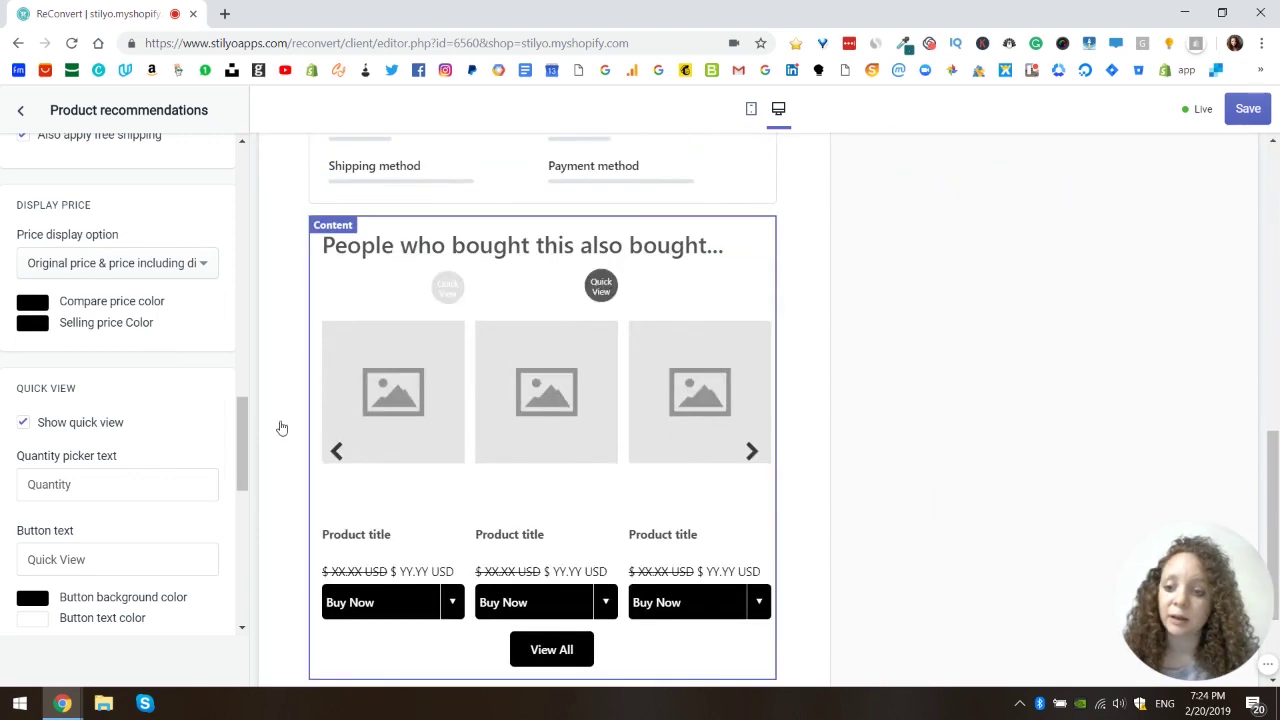
scroll(149, 429, down, 3)
scroll(103, 346, up, 1)
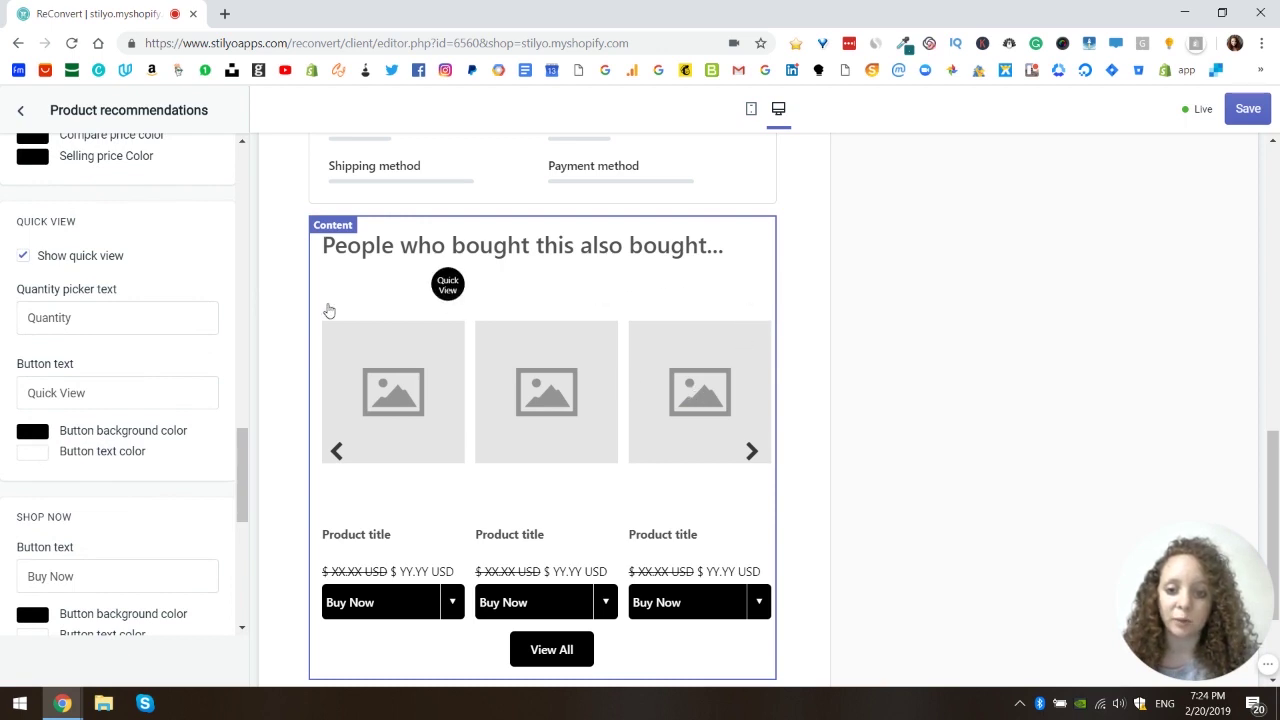
click(752, 452)
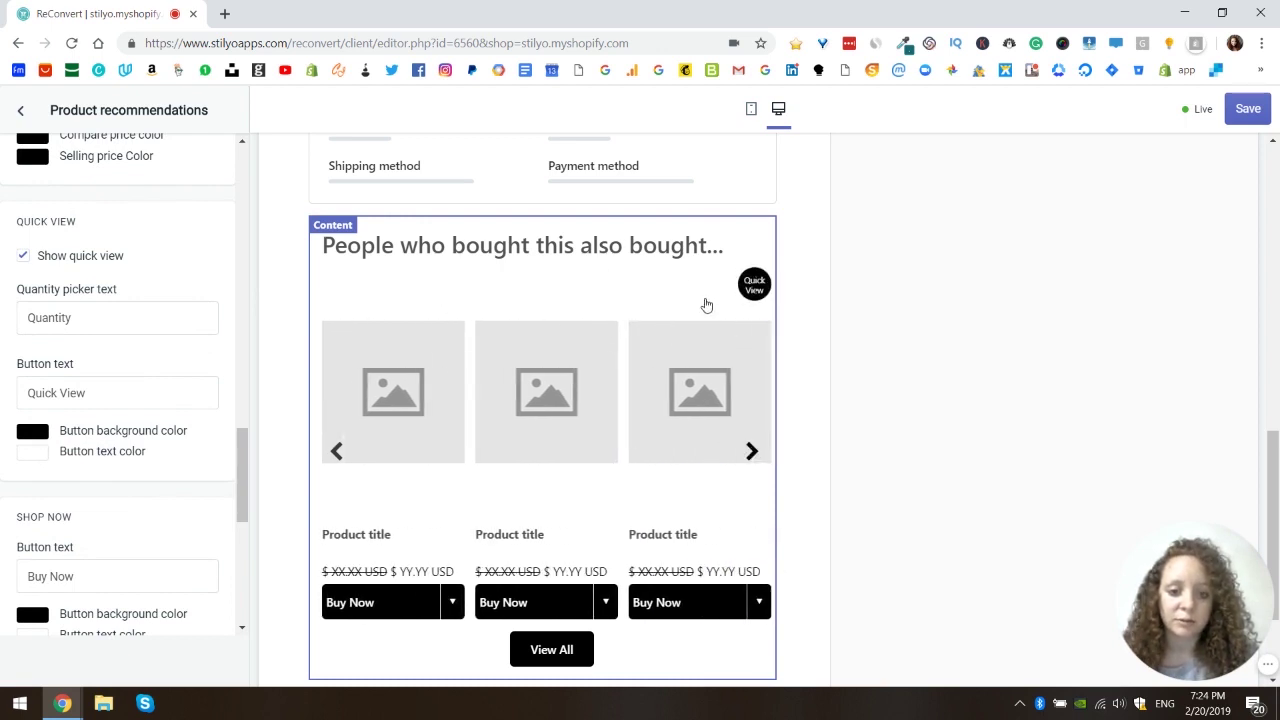
click(601, 284)
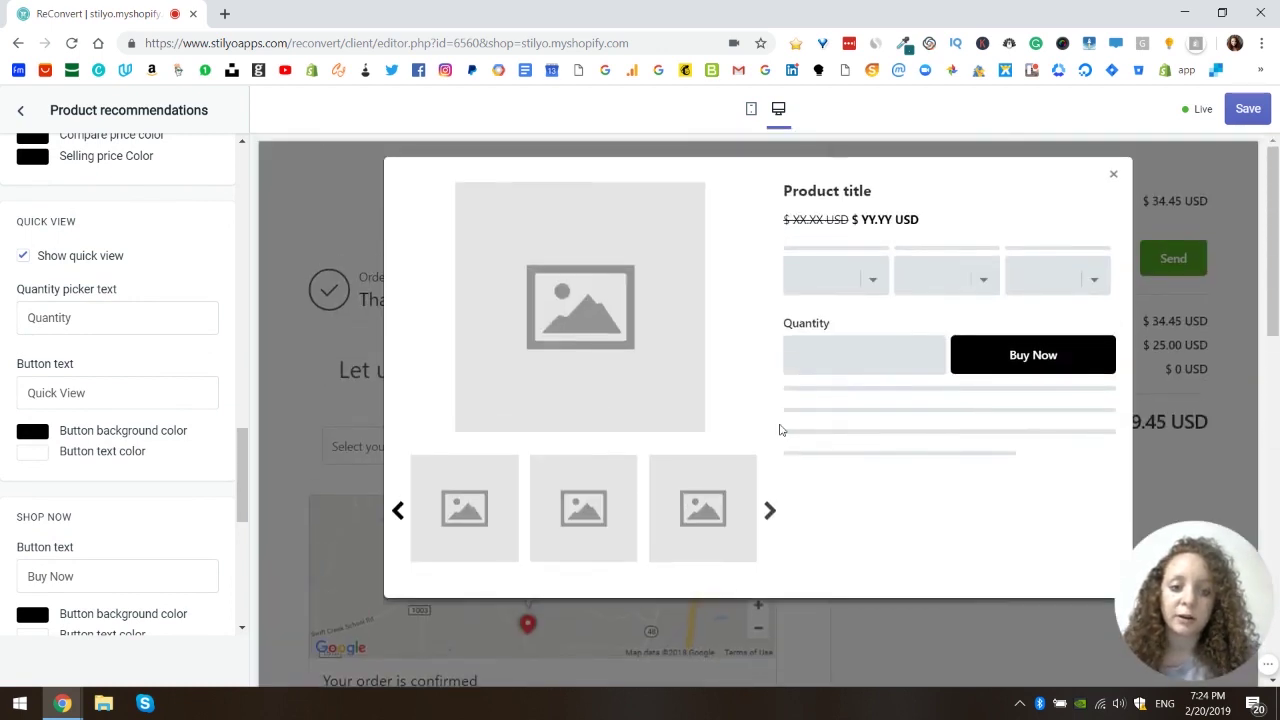
click(769, 512)
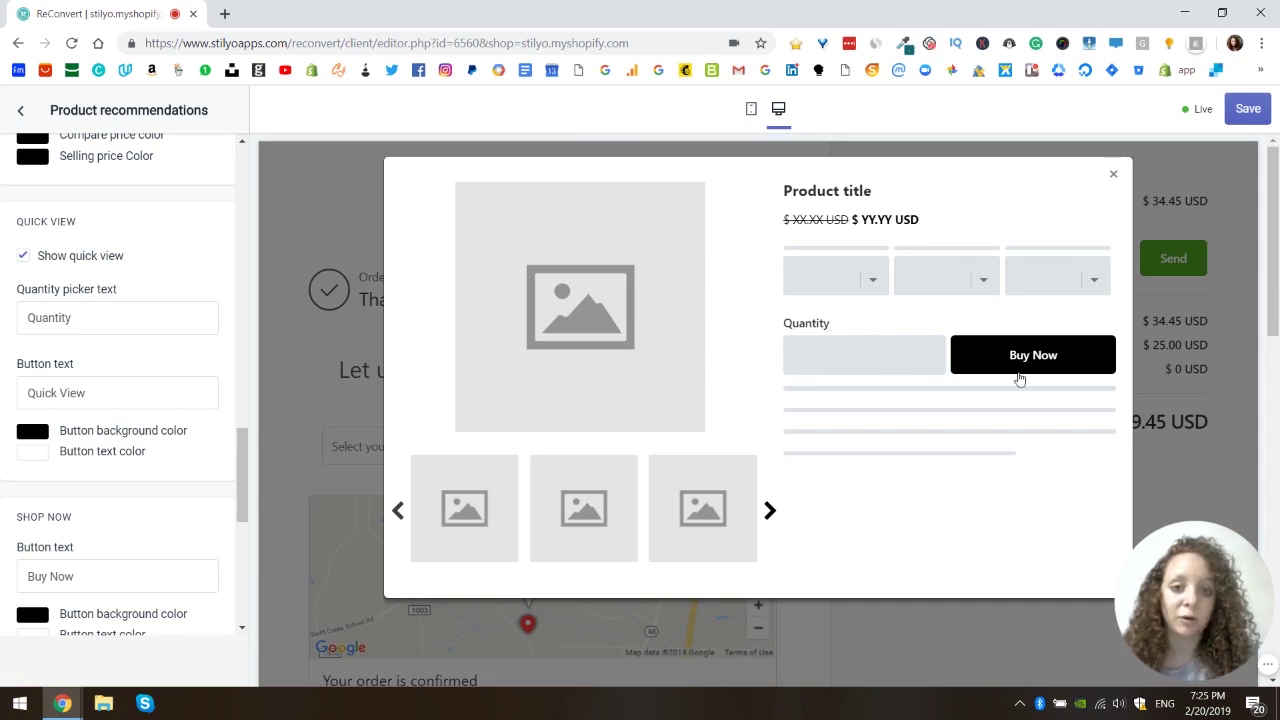
click(1114, 176)
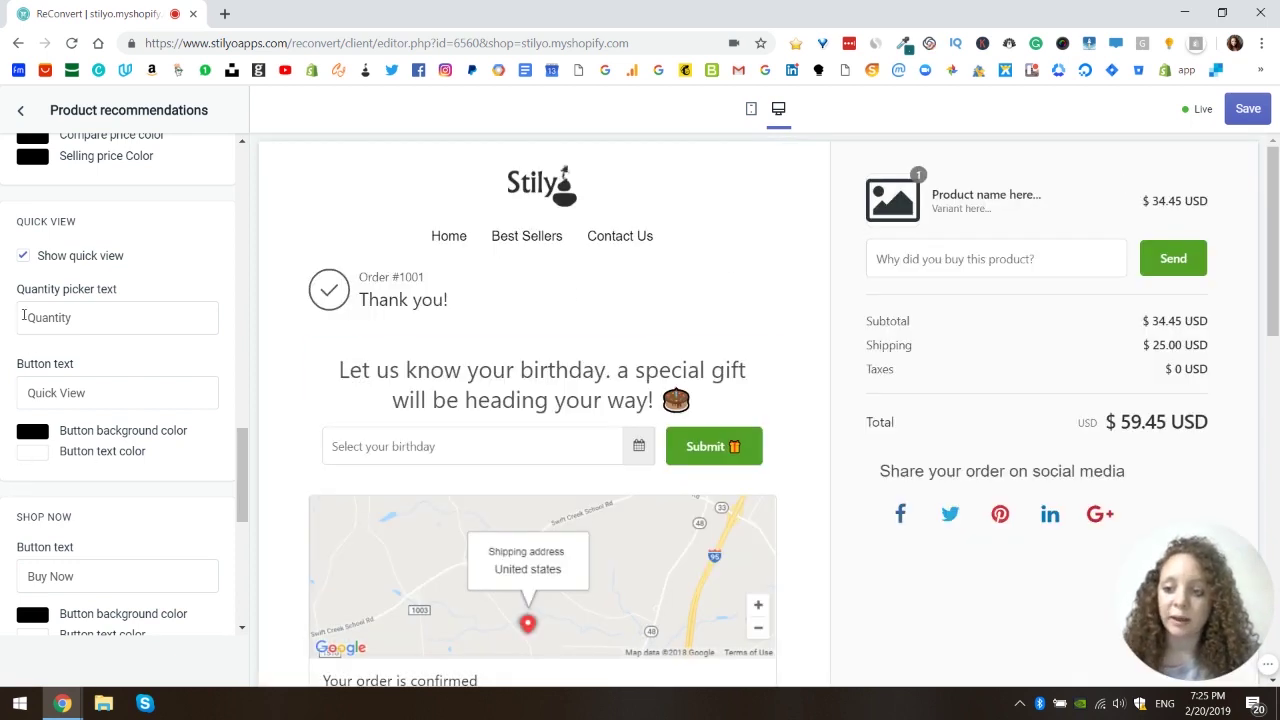
- Review the quantity picker text and button text in the Quick View settings
drag(125, 327, 27, 320)
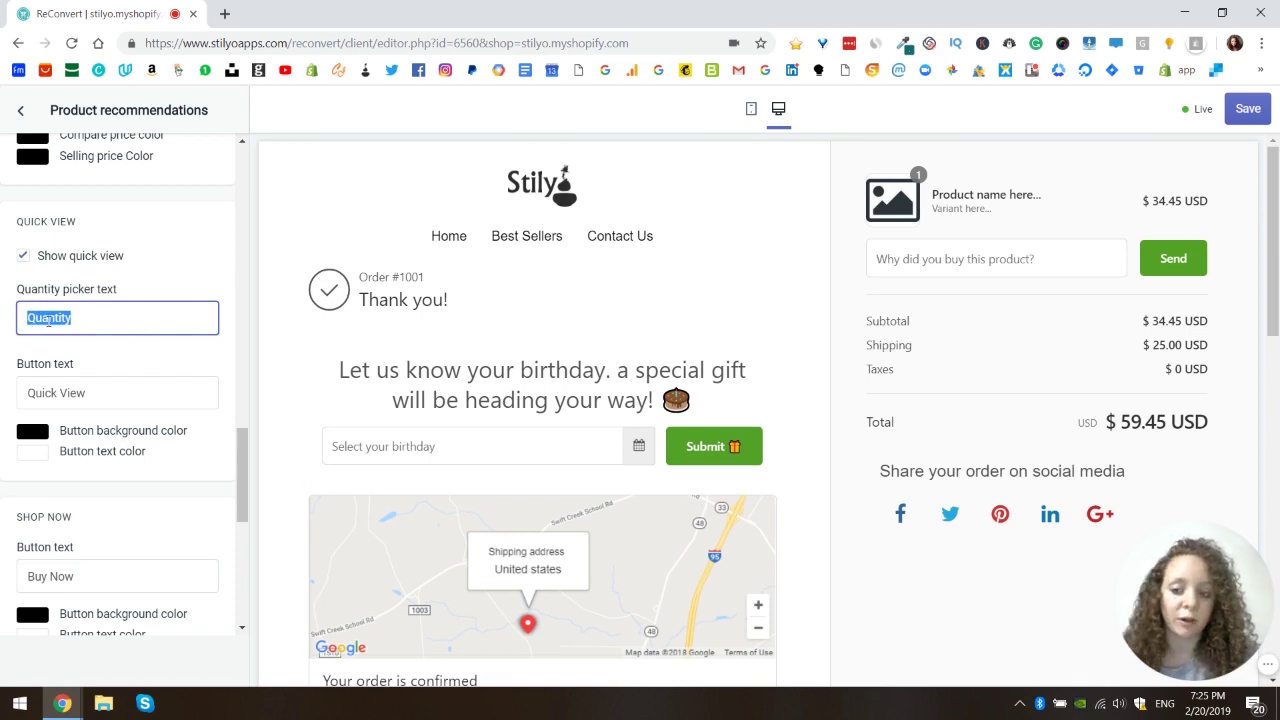
click(48, 320)
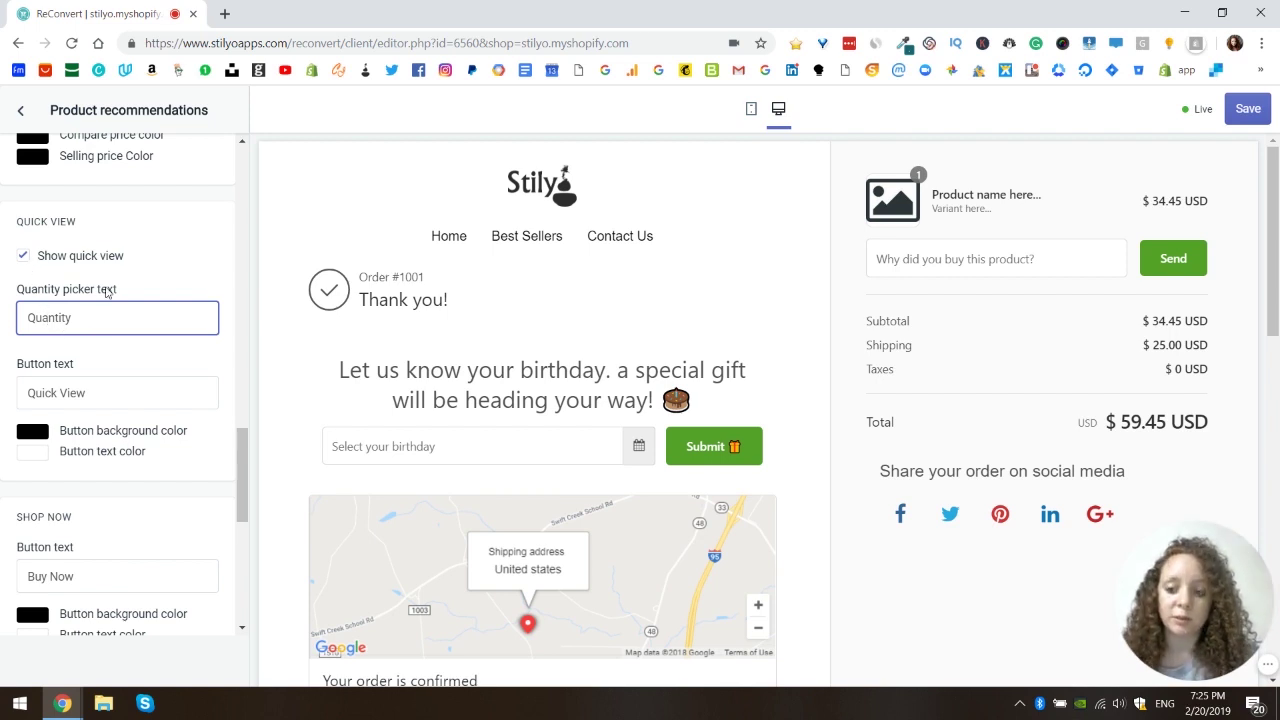
click(100, 390)
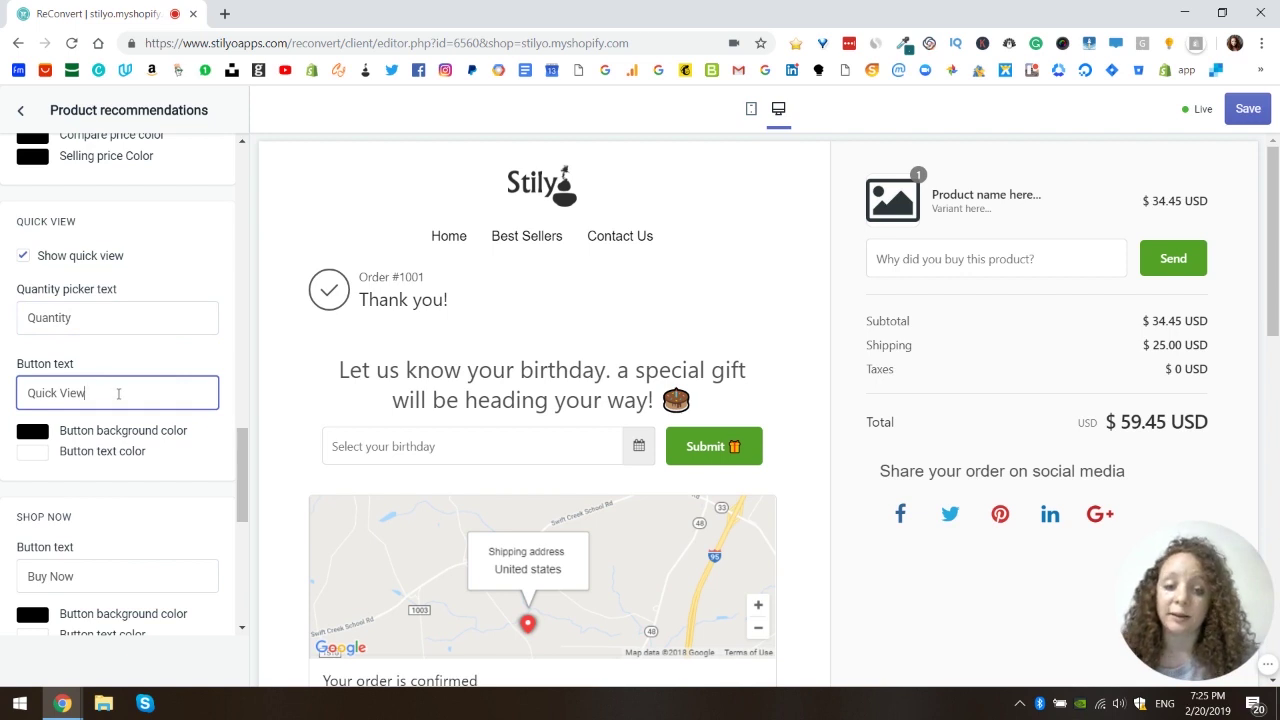
drag(94, 397, 28, 393)
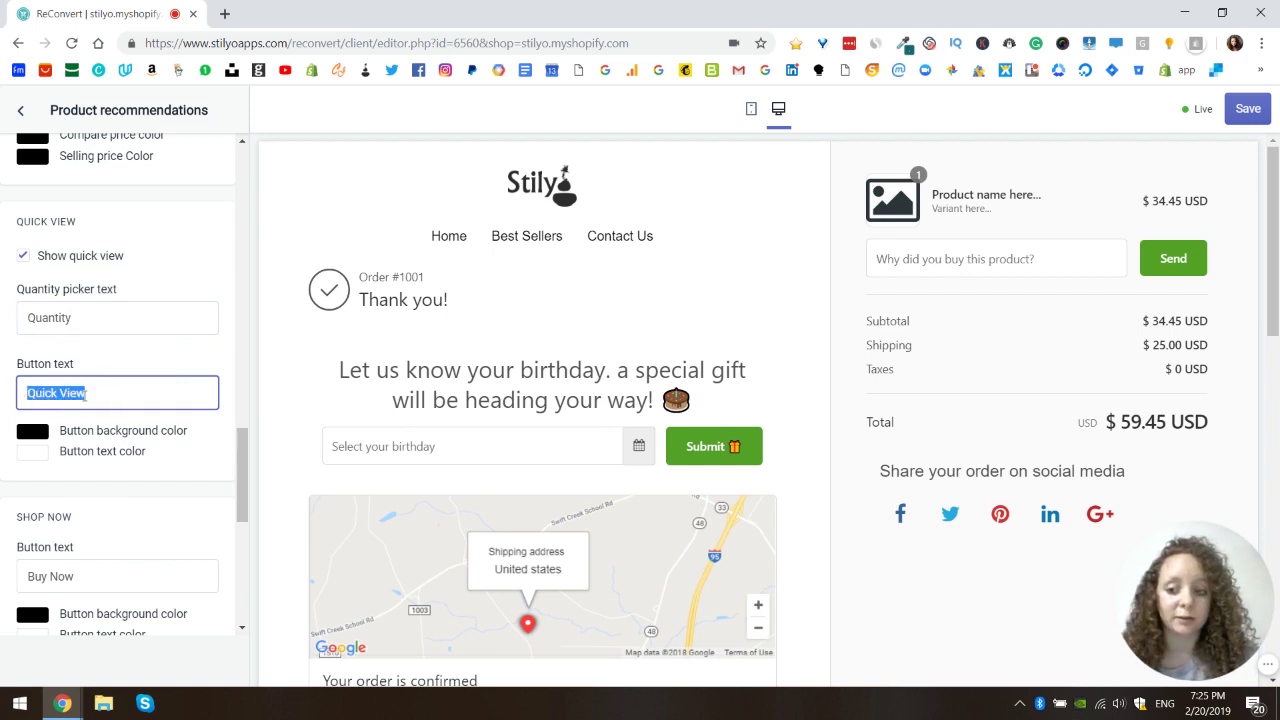
click(30, 393)
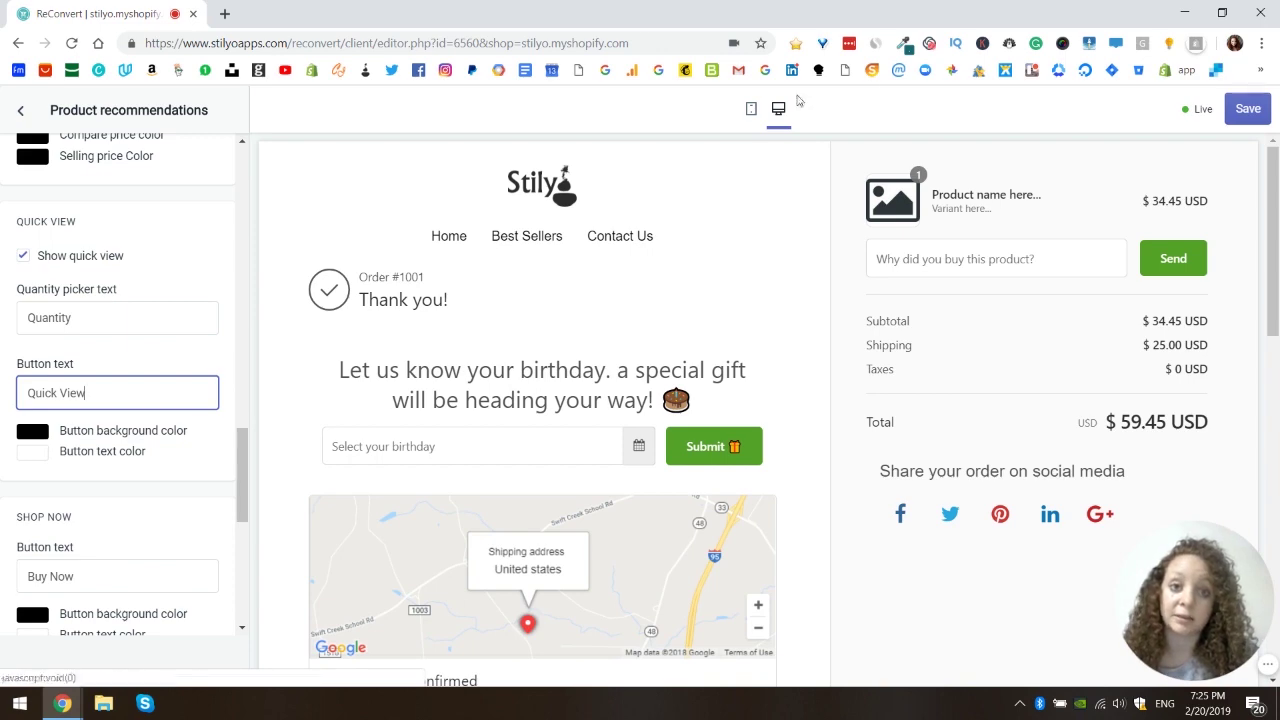
- Sample the green (#54A426) of the birthday Submit button and apply it as the Quick View button background color, checking it in the preview
click(904, 44)
click(707, 488)
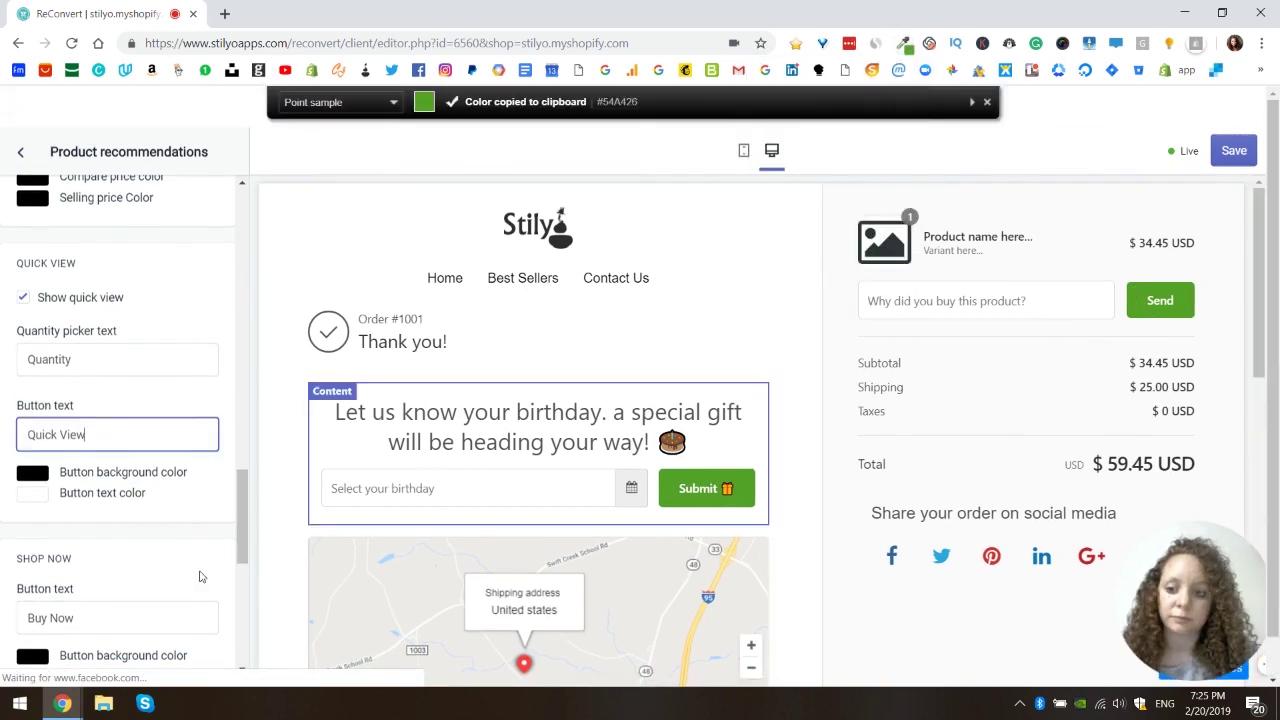
click(29, 474)
click(100, 616)
key(ctrl+v)
click(523, 463)
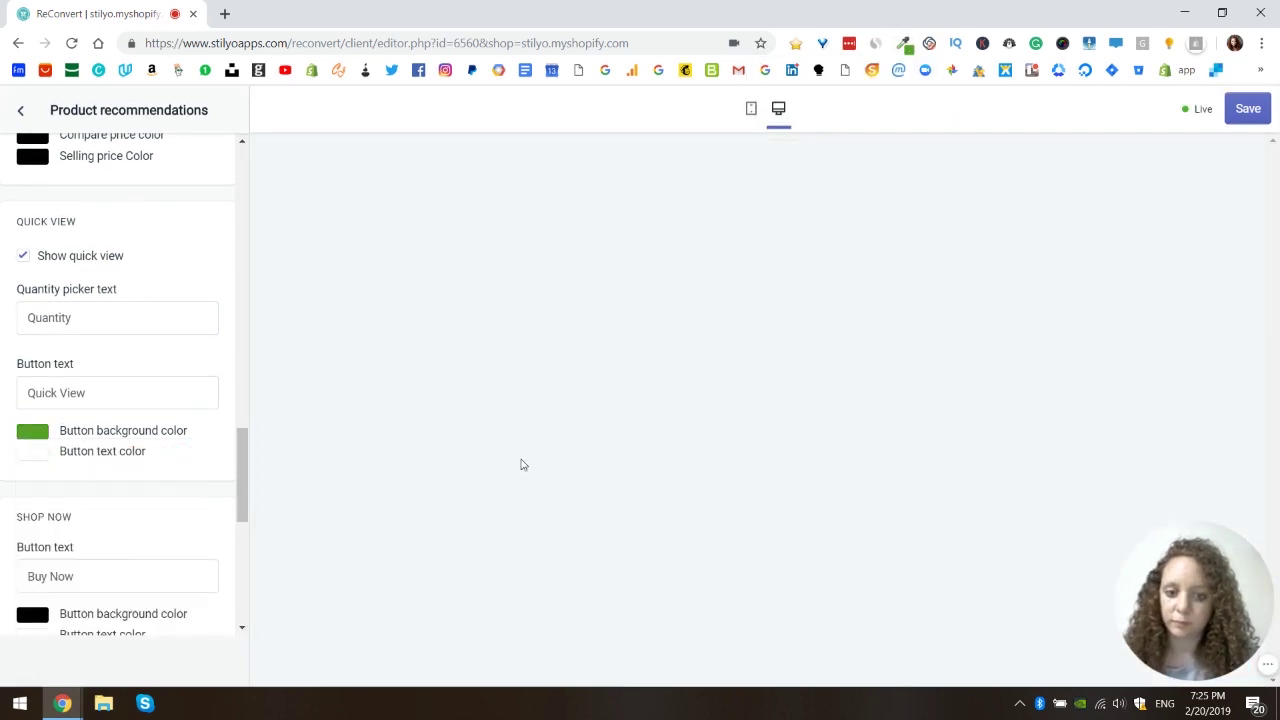
scroll(527, 469, down, 1)
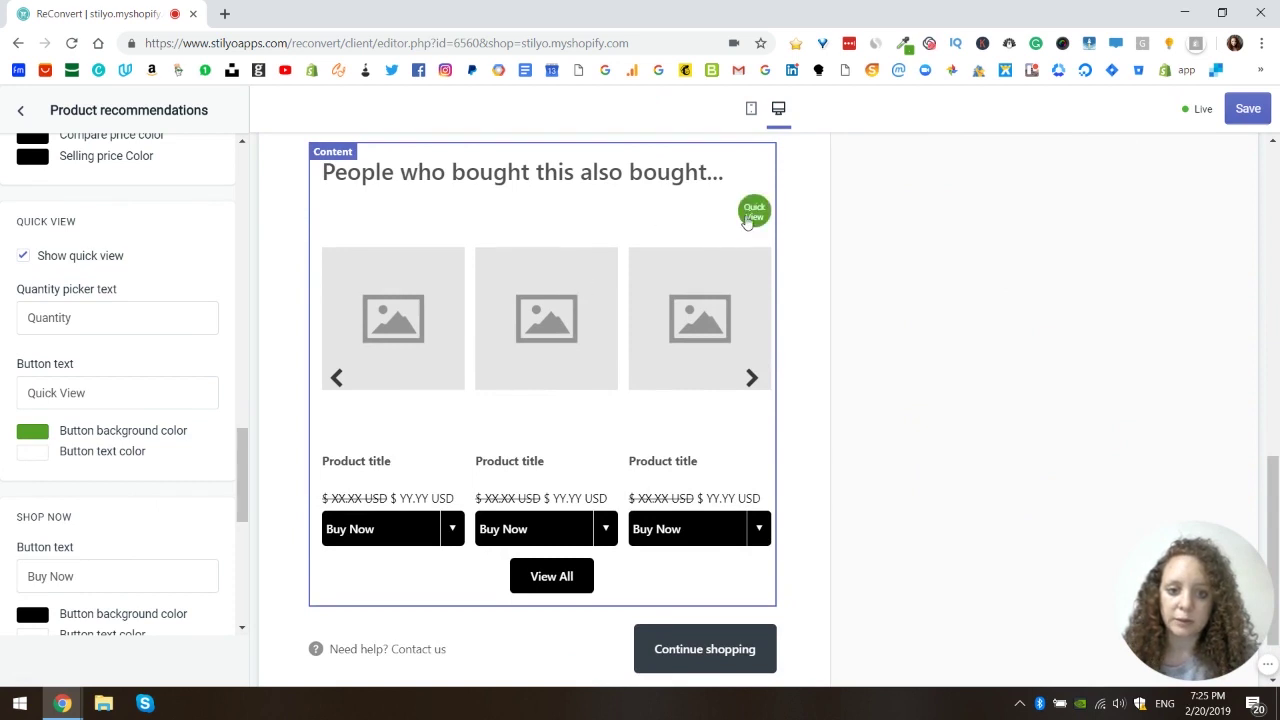
click(753, 378)
- Set the Shop Now button background color to RGB(84, 164, 38) and check the Buy Now buttons in the preview
scroll(106, 371, down, 4)
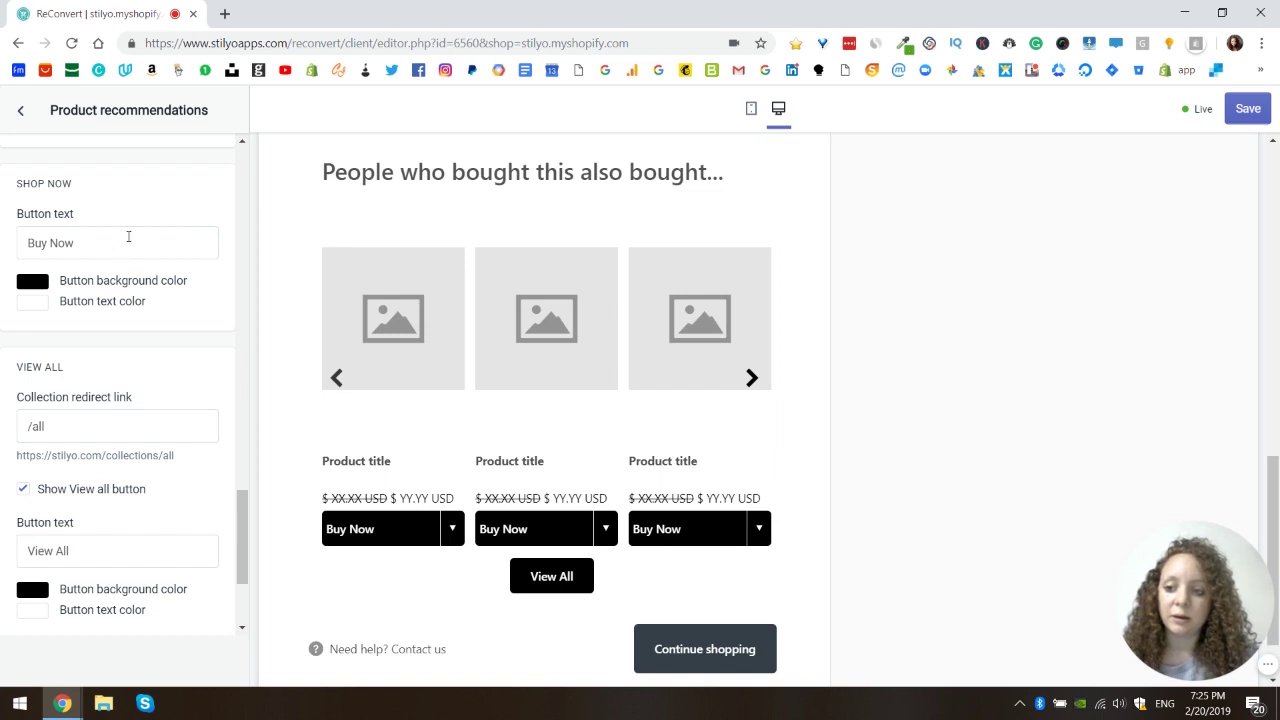
click(32, 290)
click(108, 466)
key(ctrl+a)
key(ctrl+v)
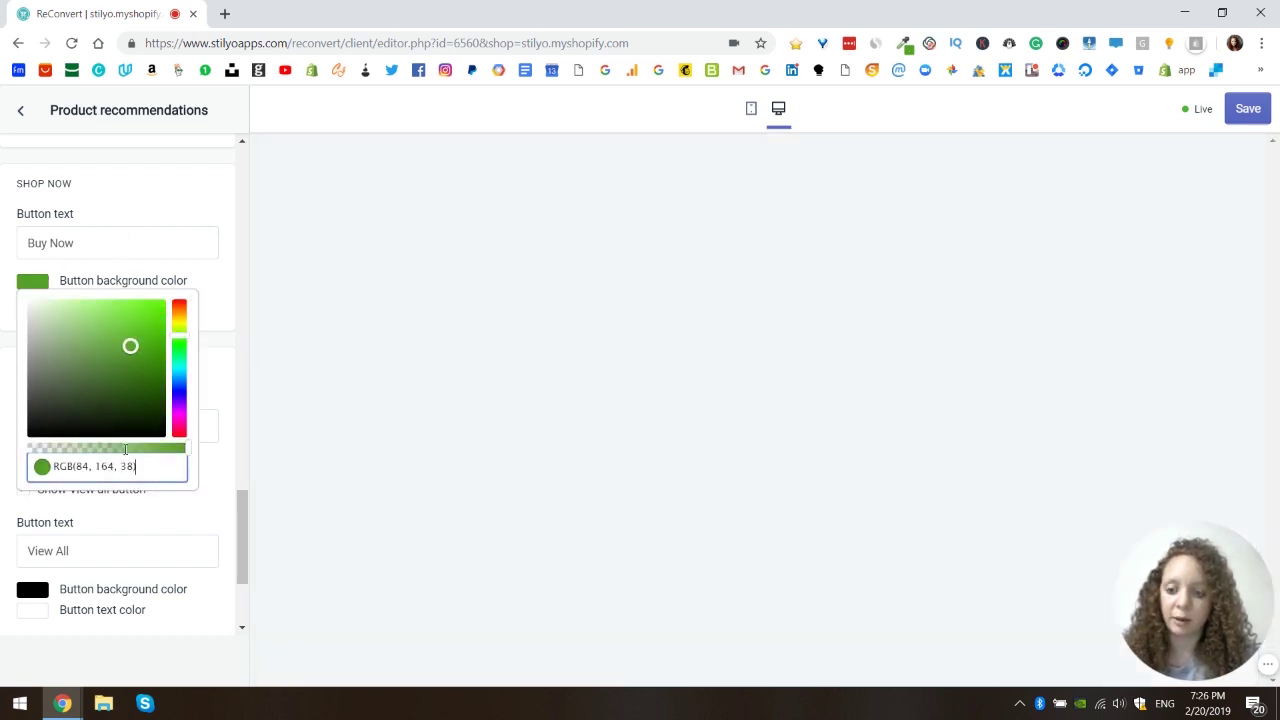
click(160, 213)
scroll(374, 477, down, 10)
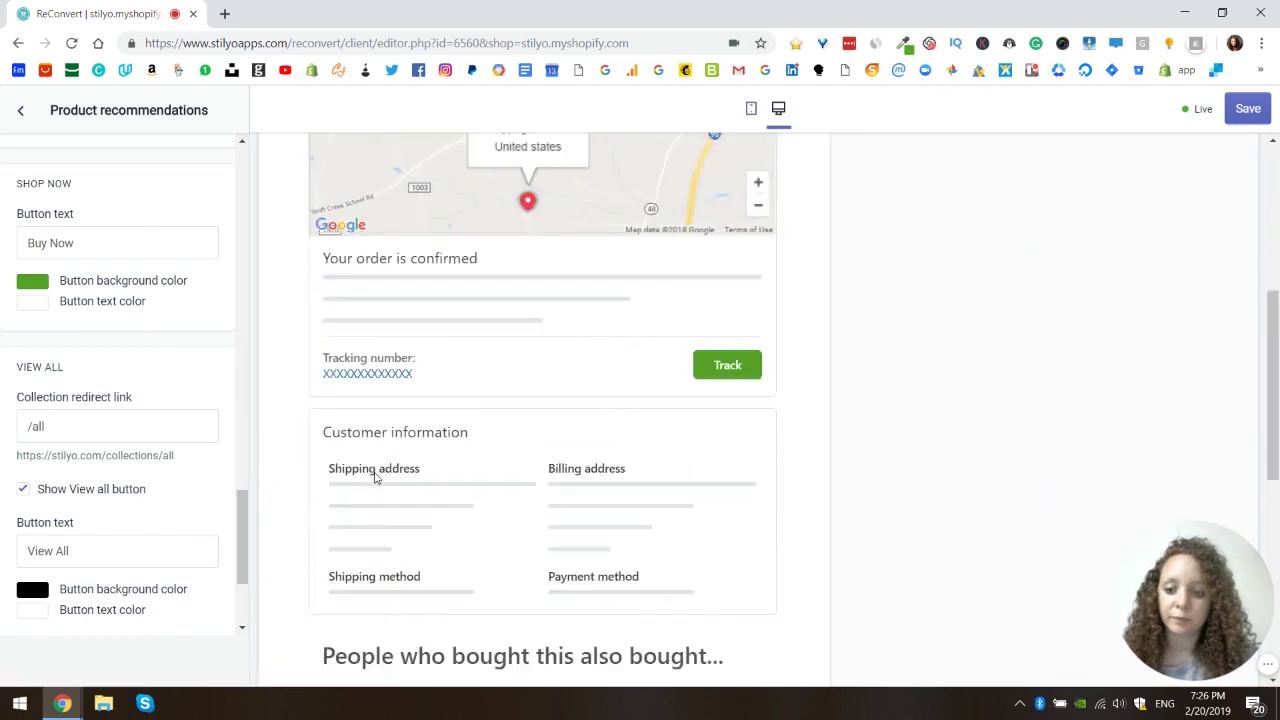
scroll(374, 480, up, 2)
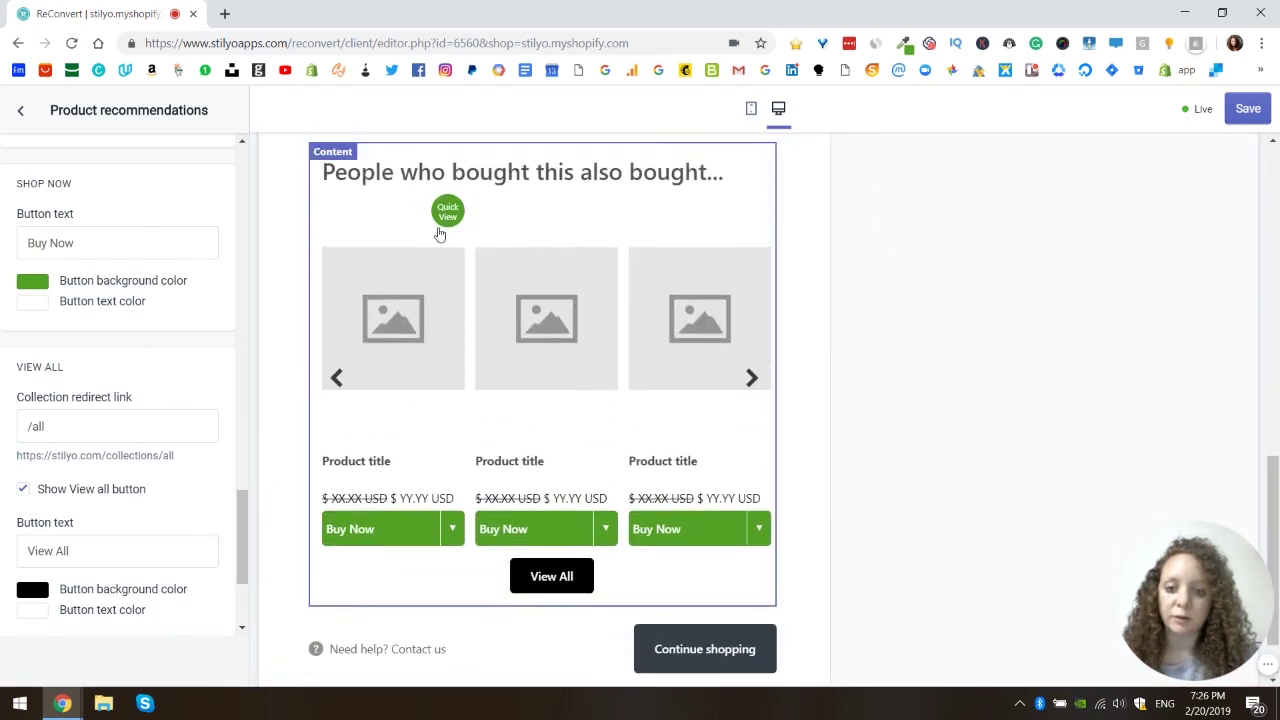
- Review the collection redirect link and button text in the View All settings
scroll(104, 380, down, 3)
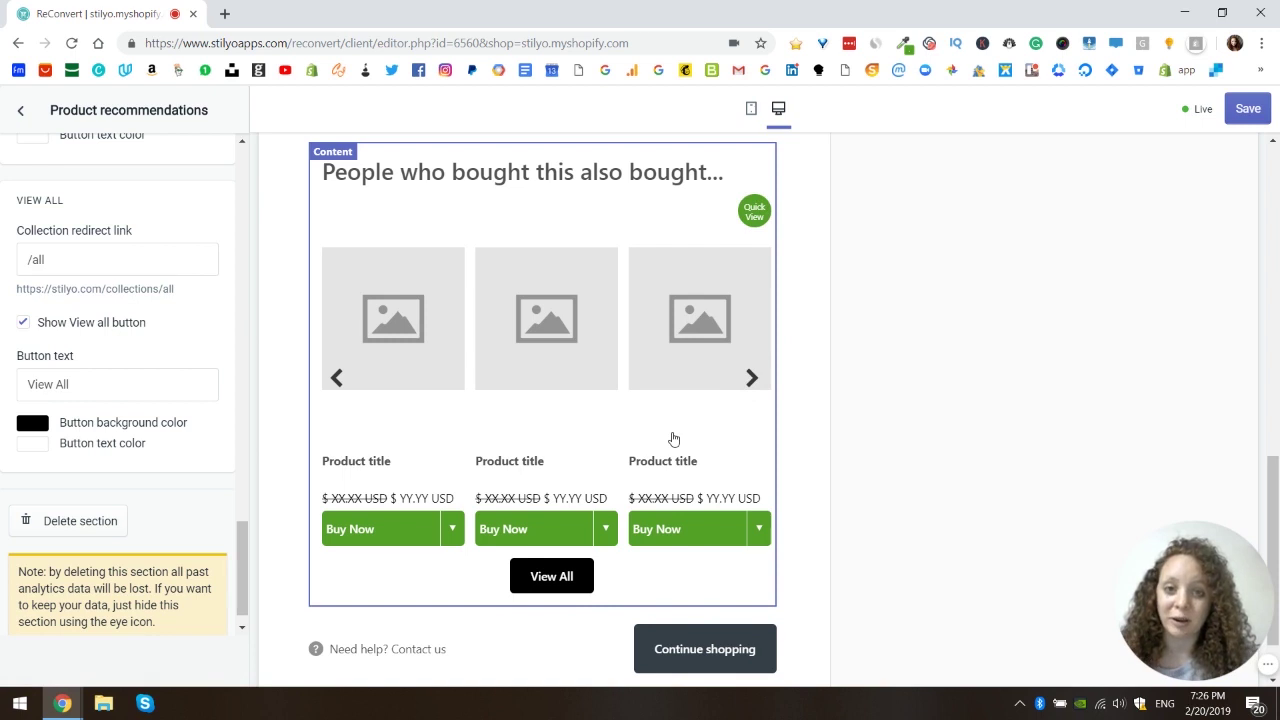
click(148, 256)
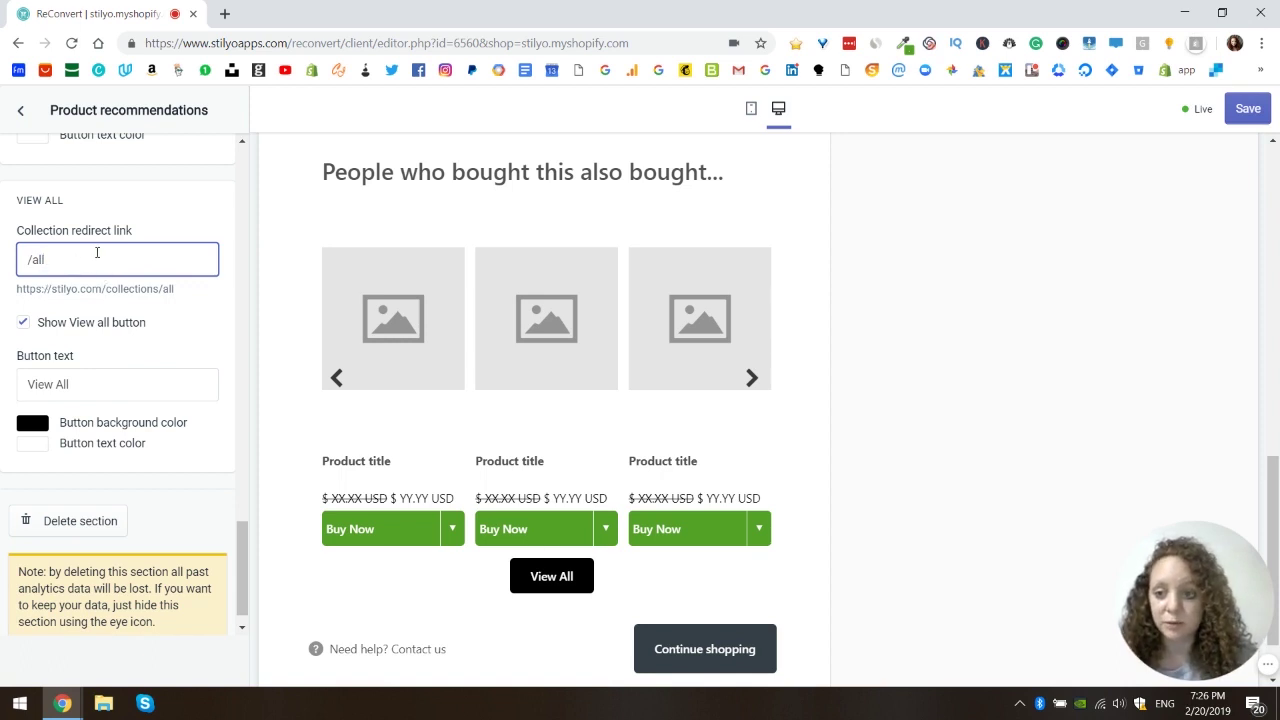
drag(49, 274, 29, 274)
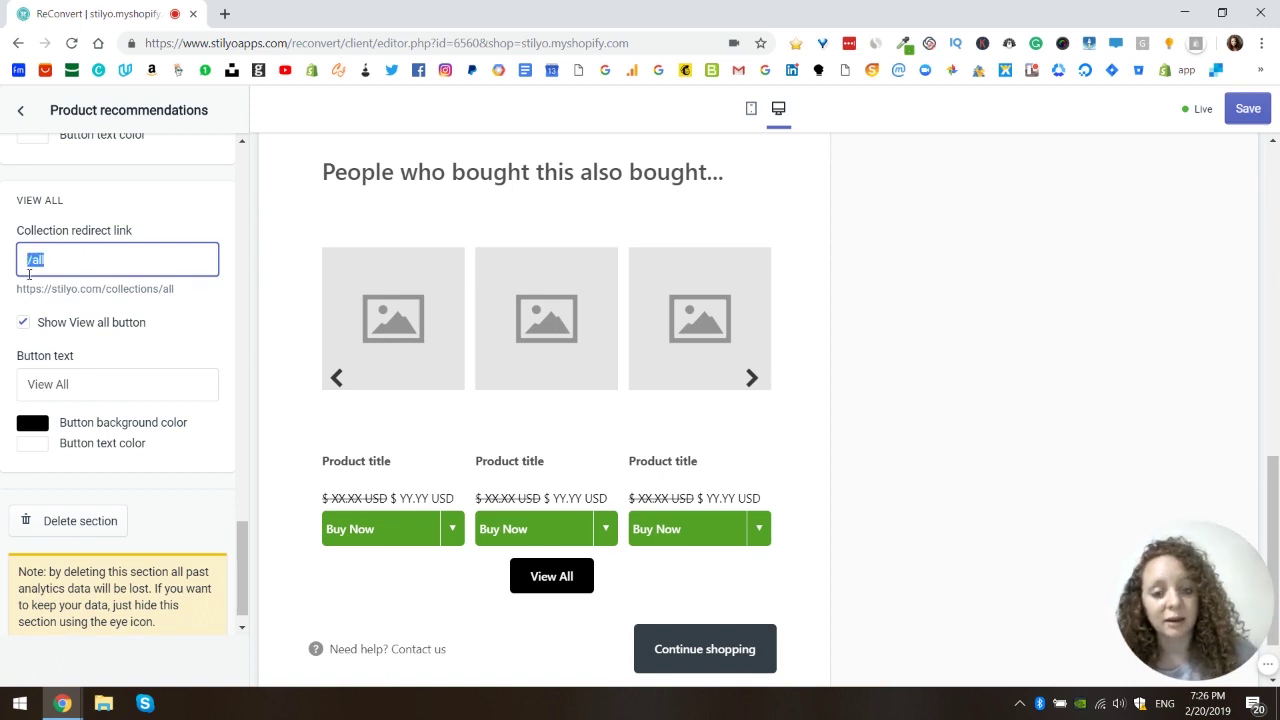
click(46, 264)
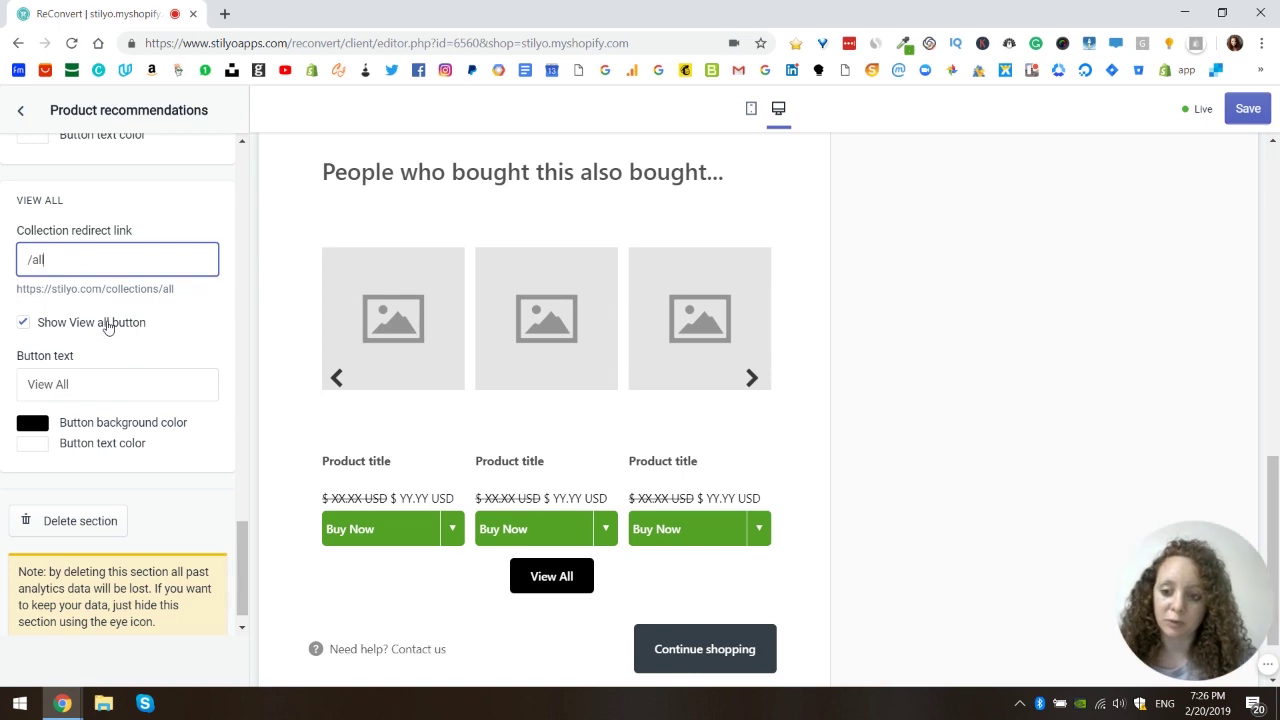
drag(96, 383, 18, 384)
click(36, 384)
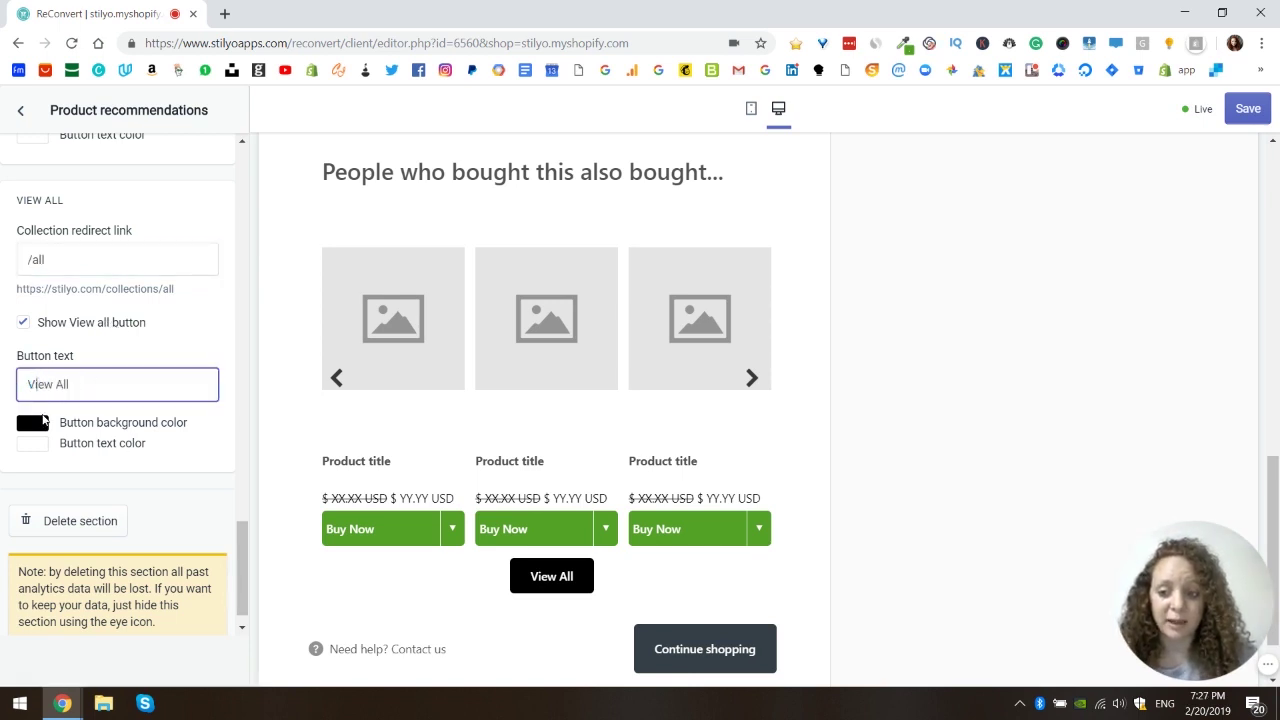
- Apply the copied green #54A426 as the View All button background color
click(32, 422)
click(97, 606)
key(ctrl+a)
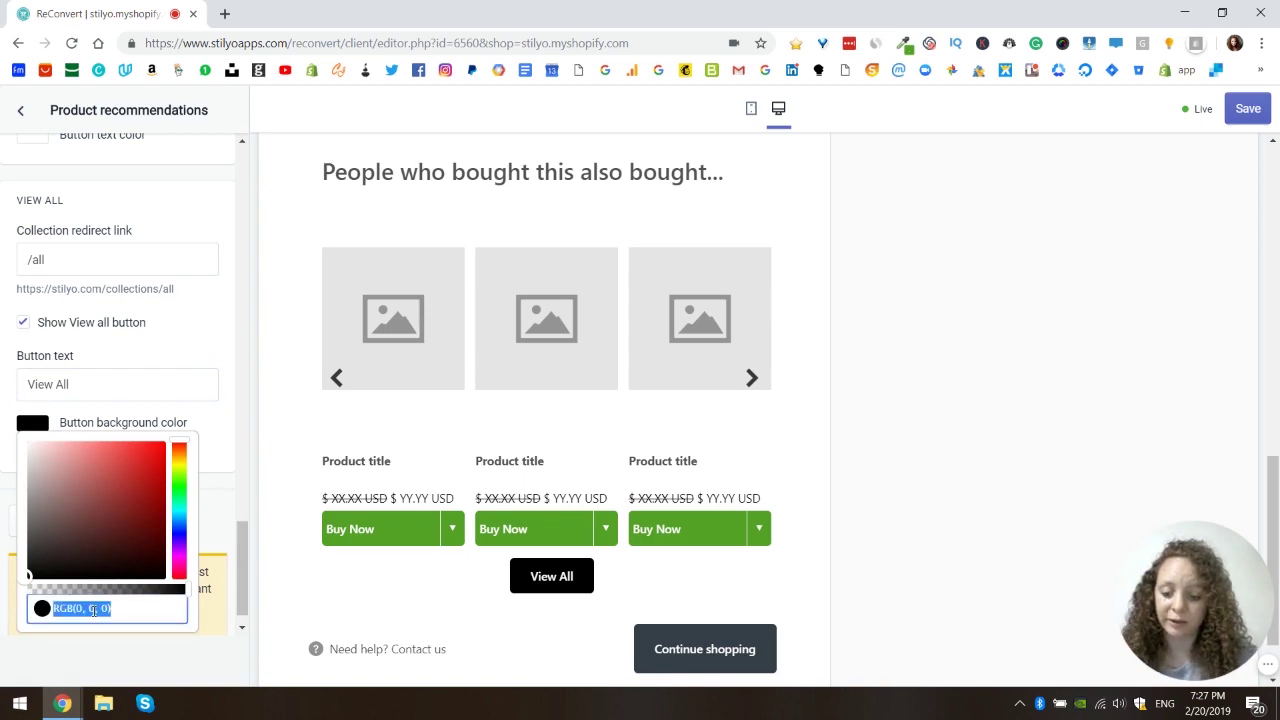
key(ctrl+v)
click(171, 355)
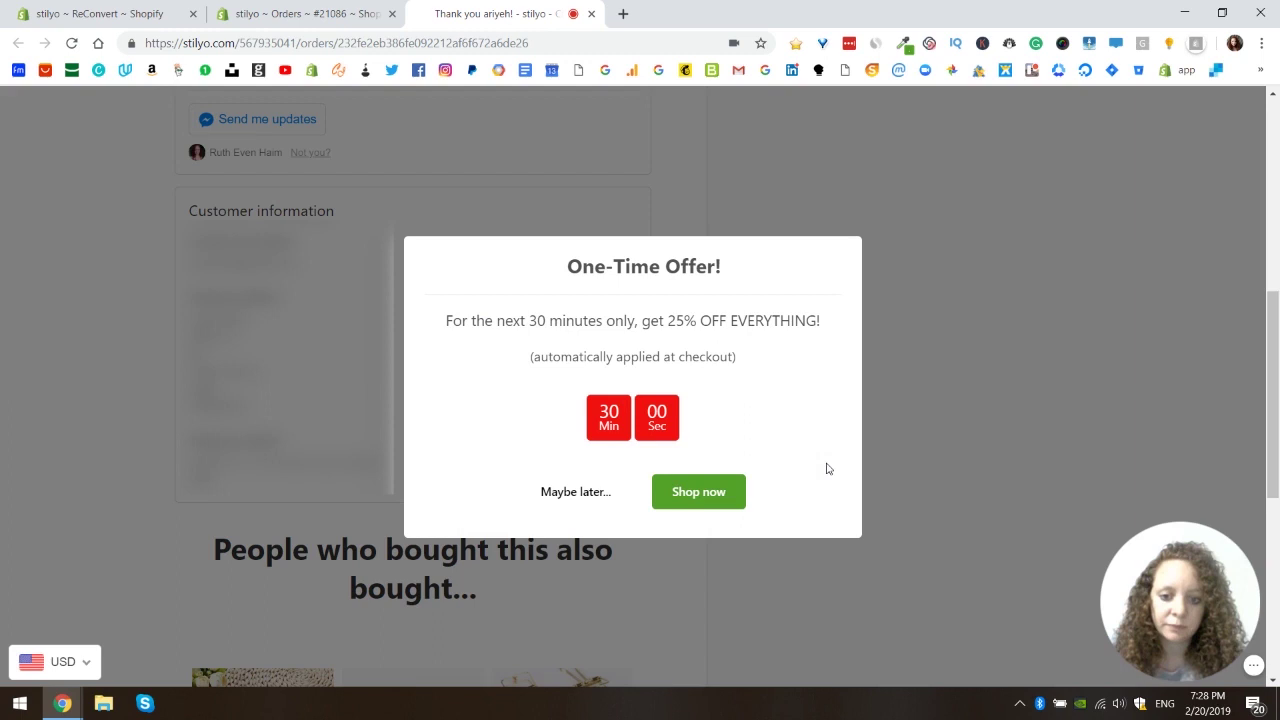
- Dismiss the one-time offer on the live thank-you page and browse forward through the recommended products carousel
click(597, 491)
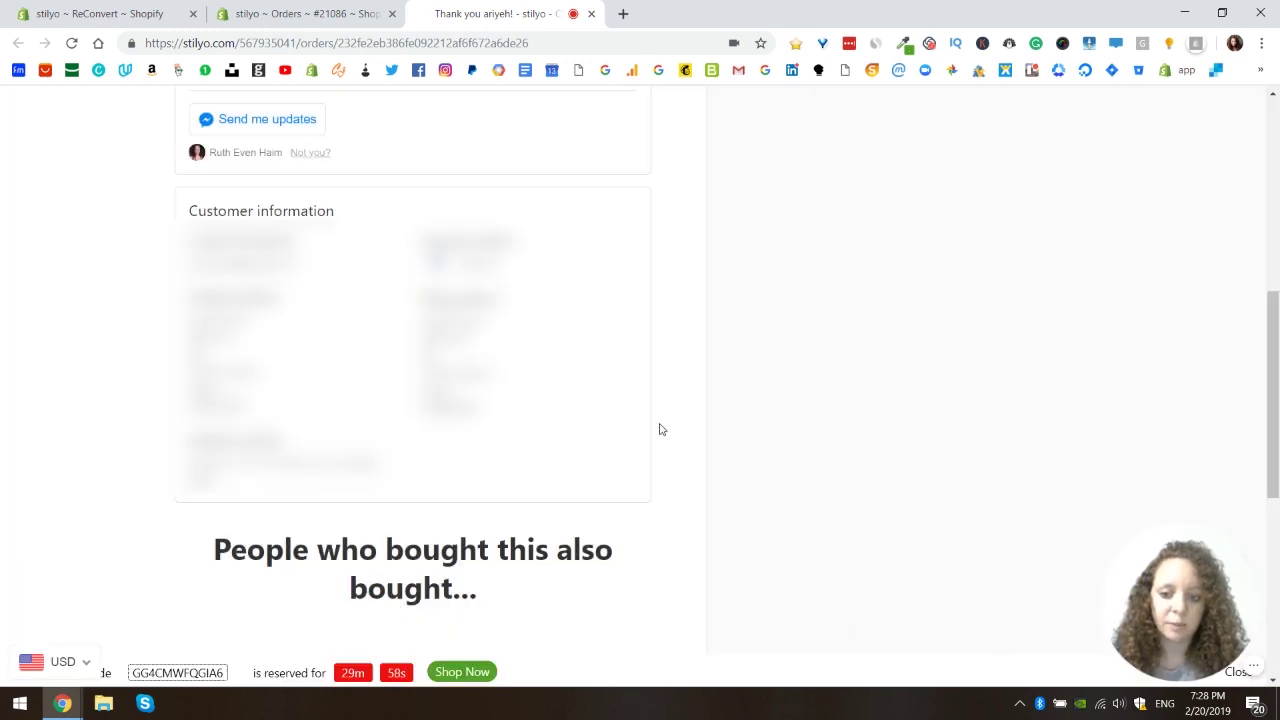
scroll(660, 429, down, 4)
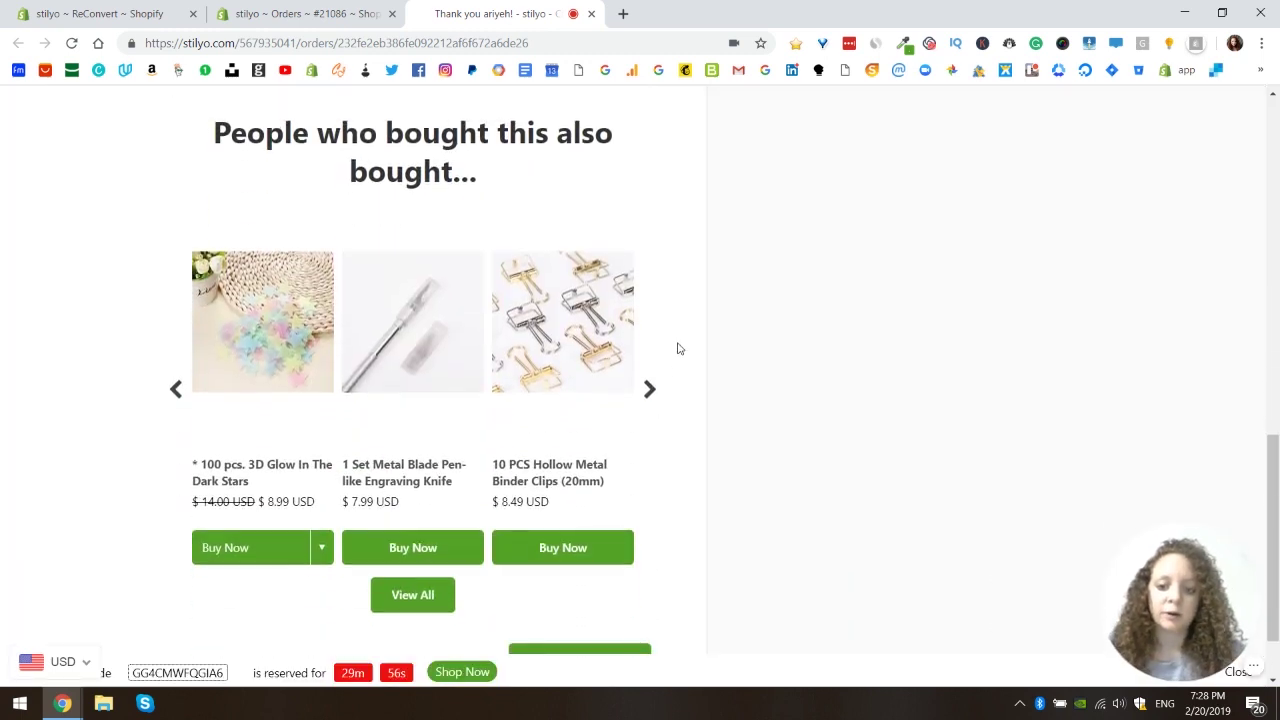
mouse_move(620, 350)
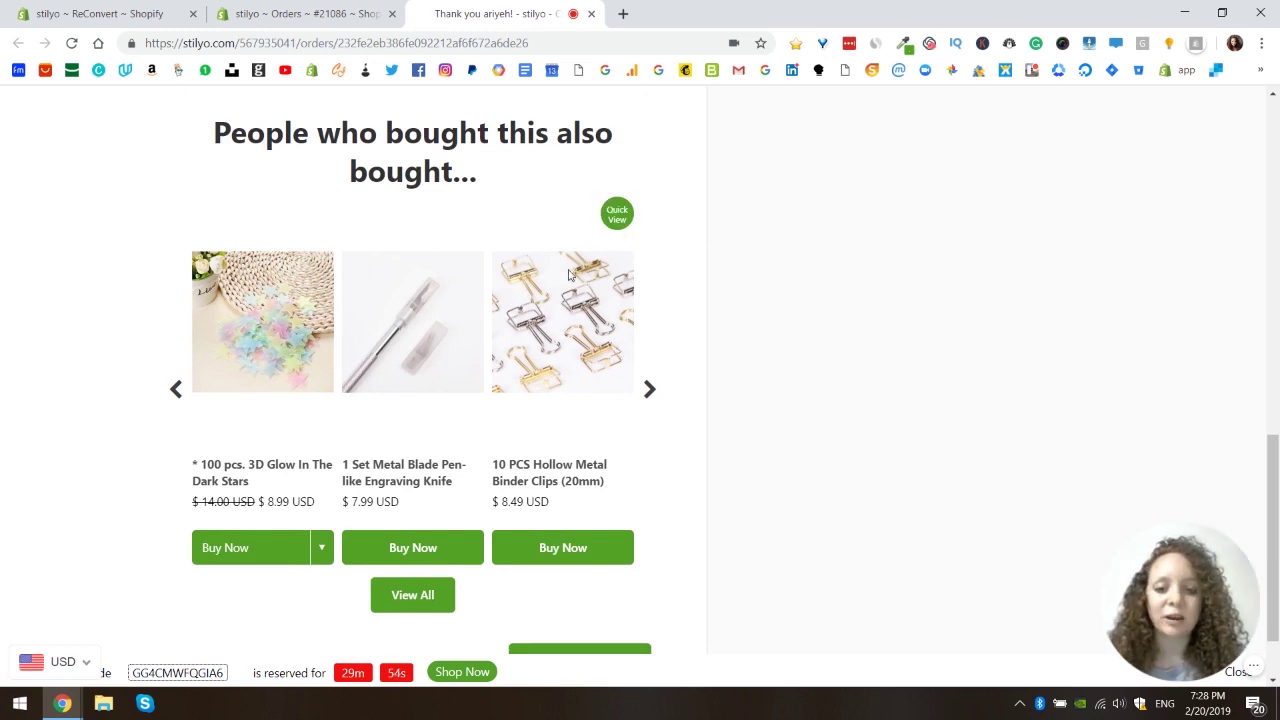
click(650, 392)
click(650, 390)
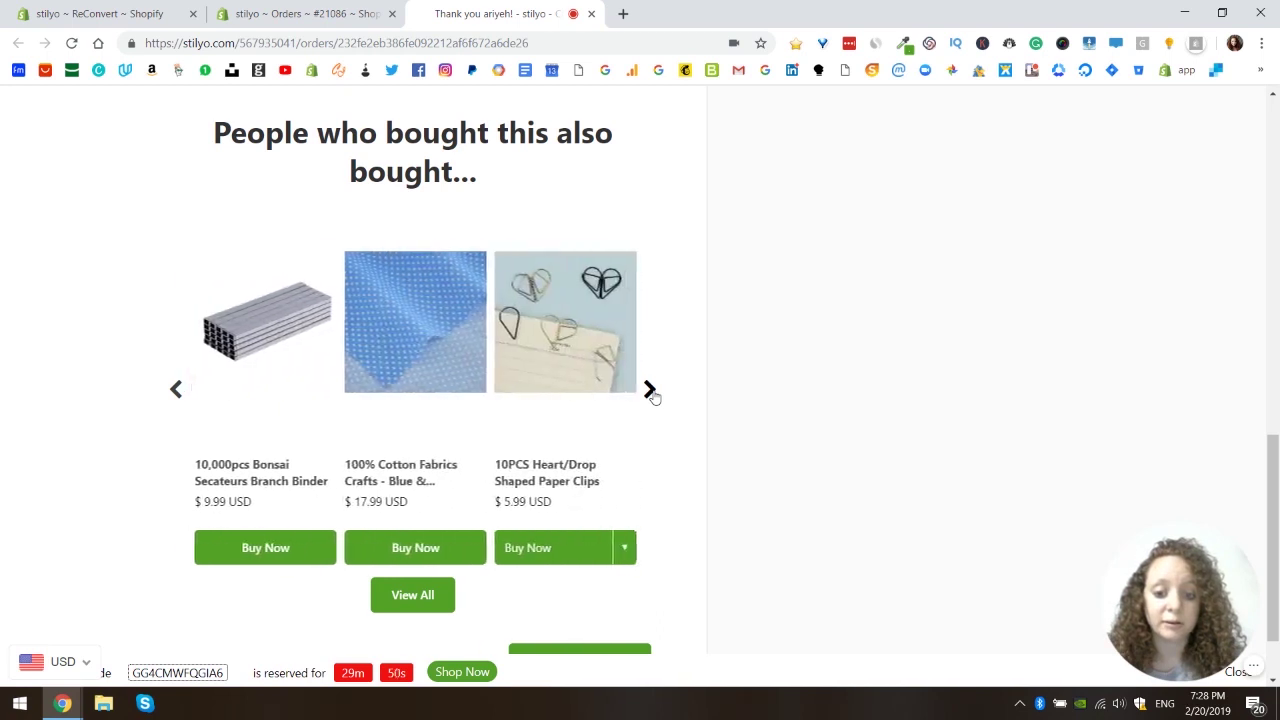
mouse_move(594, 376)
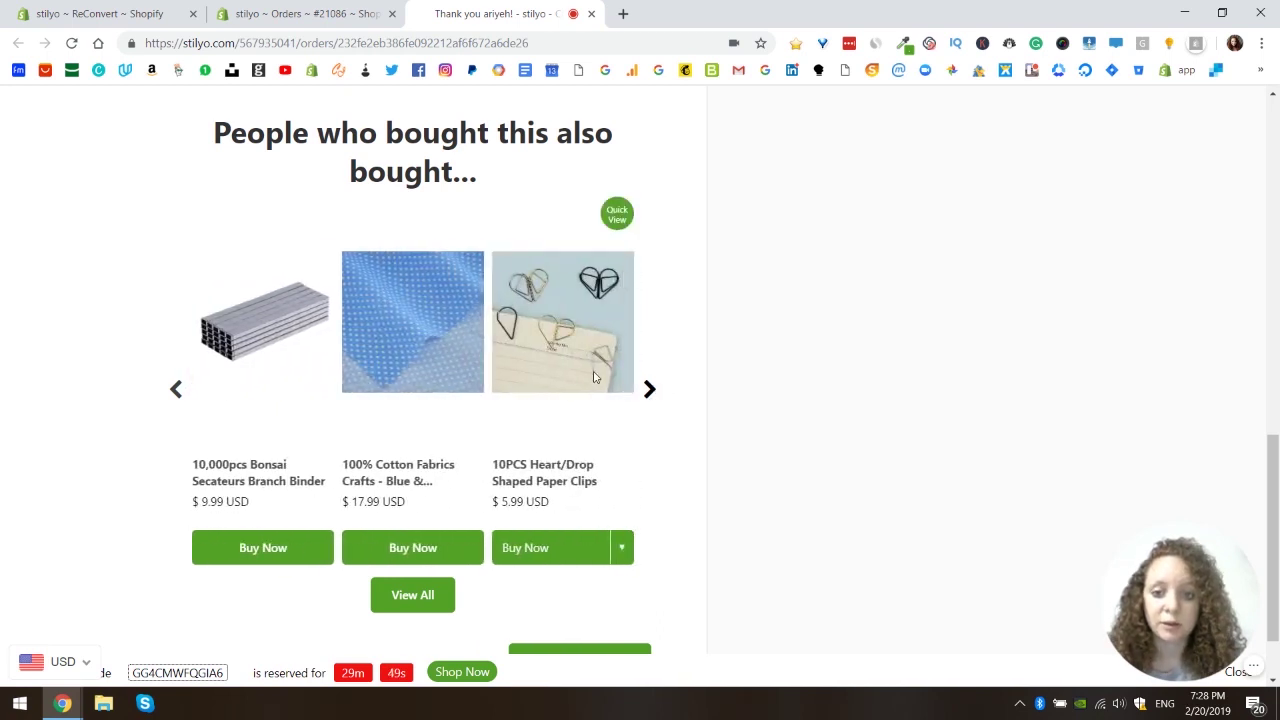
click(652, 400)
- Open the Quick View of the 12 Pack Oil Paint, advance through its product images and close the pop-up
click(618, 224)
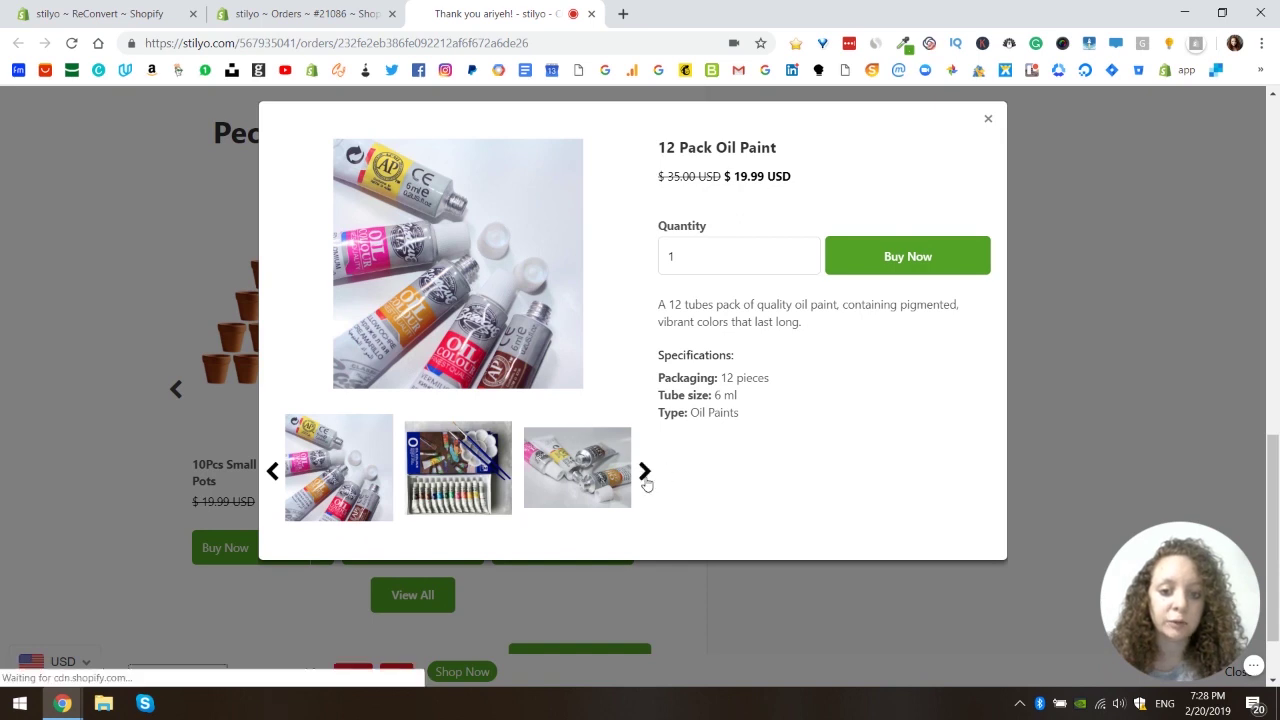
click(644, 481)
click(644, 481)
click(644, 481)
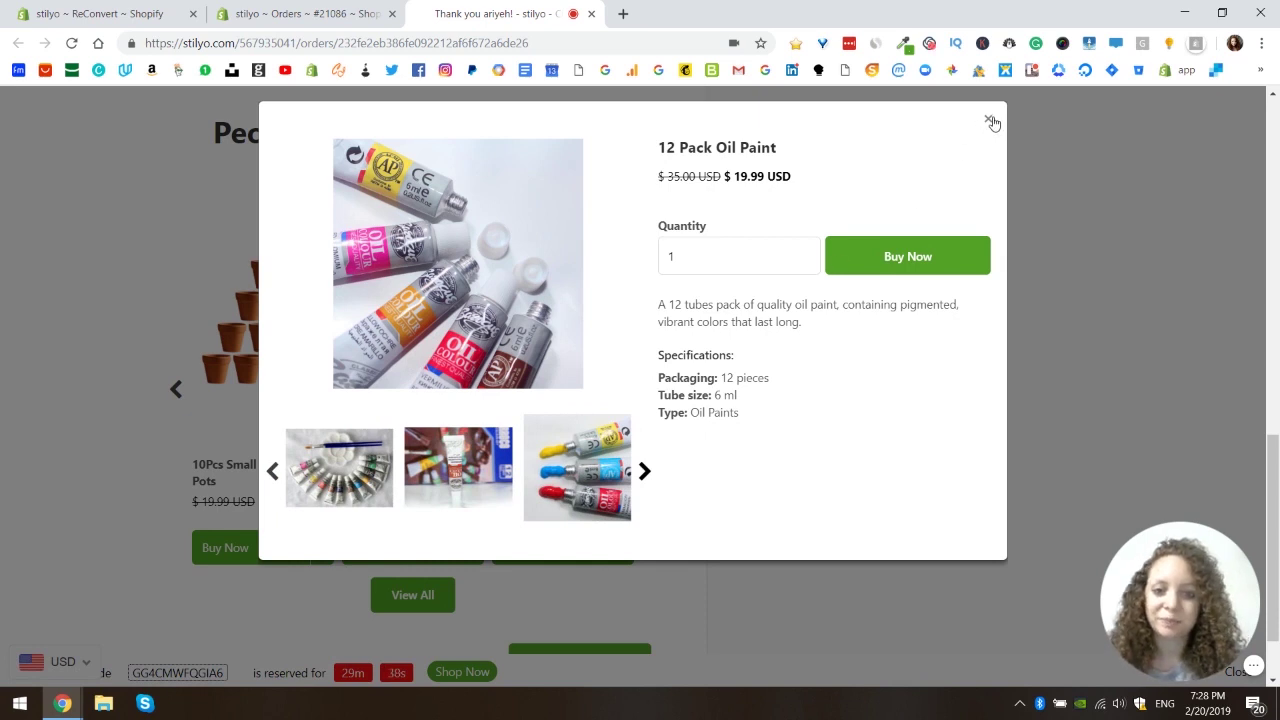
click(990, 120)
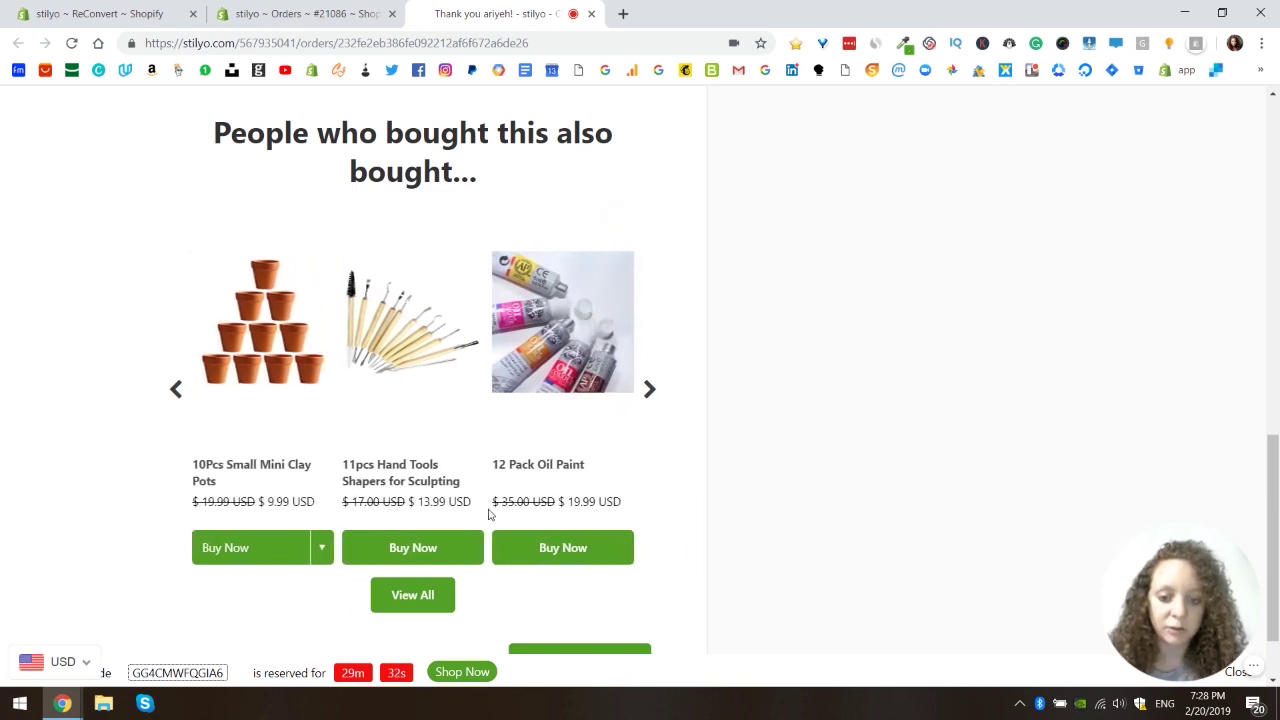
- Compare prices across the recommended products, buy the 3x3cm variant of the 10Pcs Small Mini Clay Pots and review the checkout page
click(175, 389)
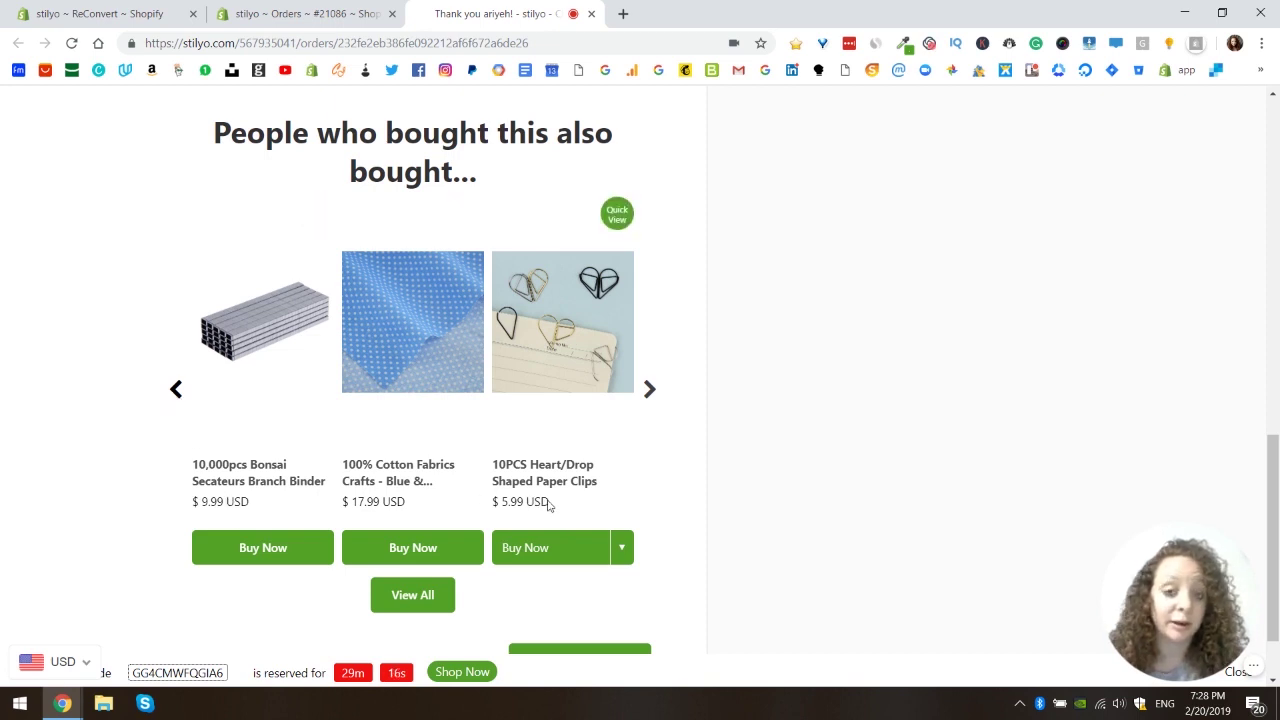
click(649, 389)
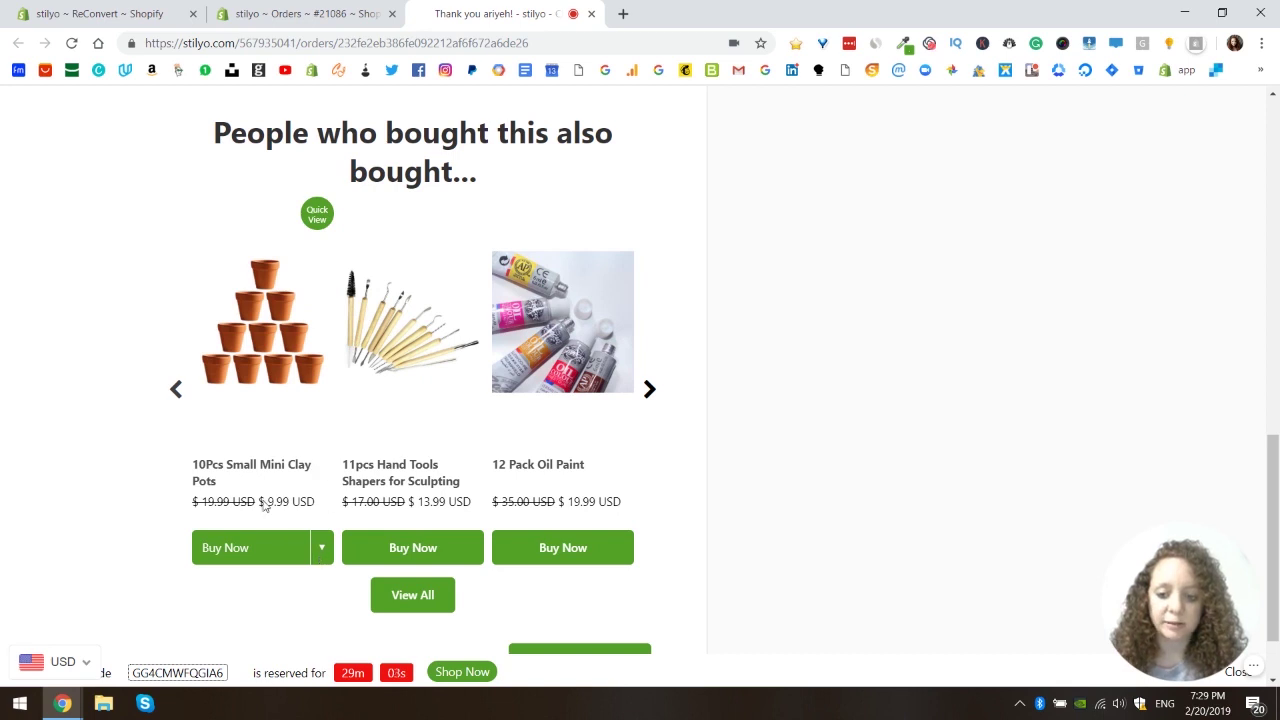
click(319, 548)
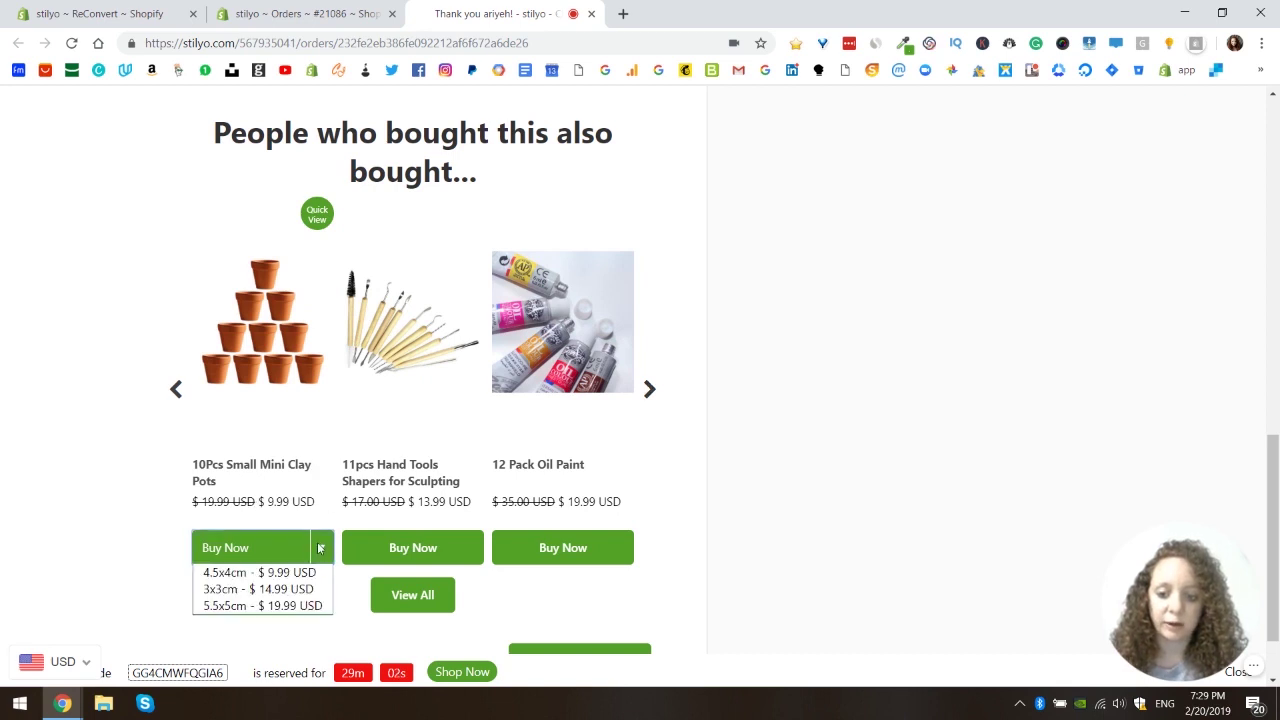
click(241, 592)
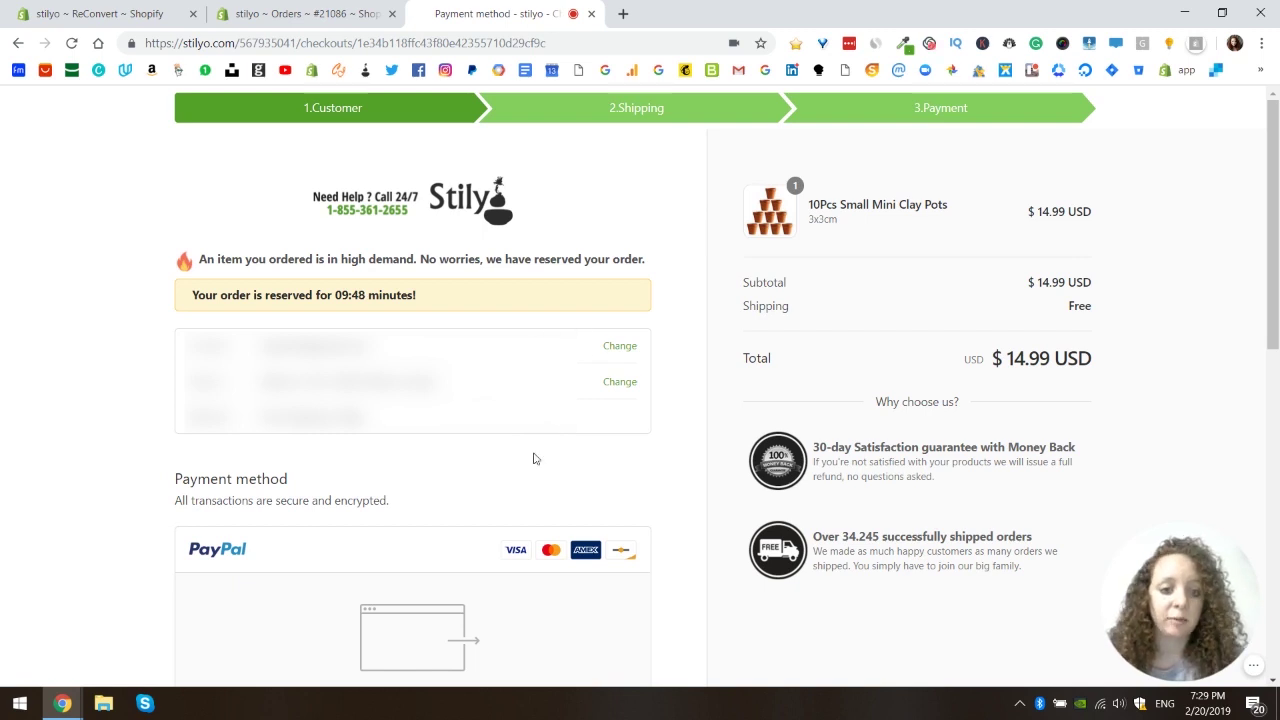
scroll(240, 585, down, 1)
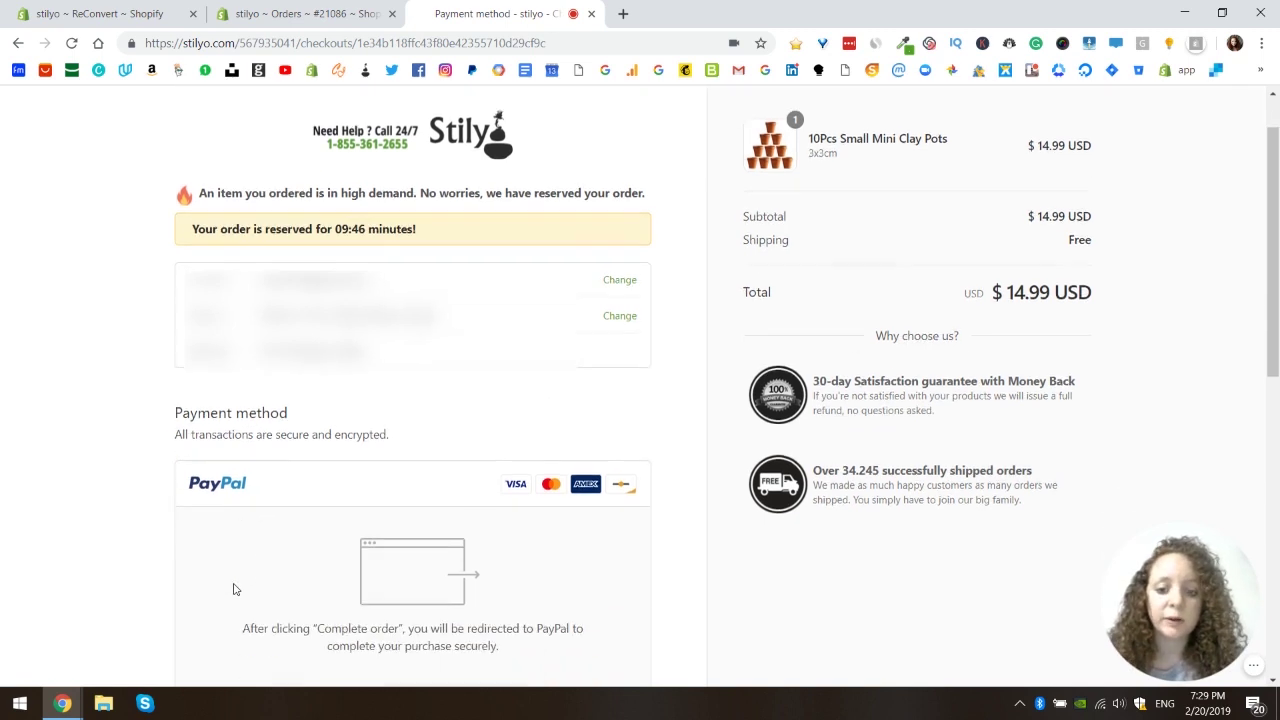
scroll(240, 585, down, 2)
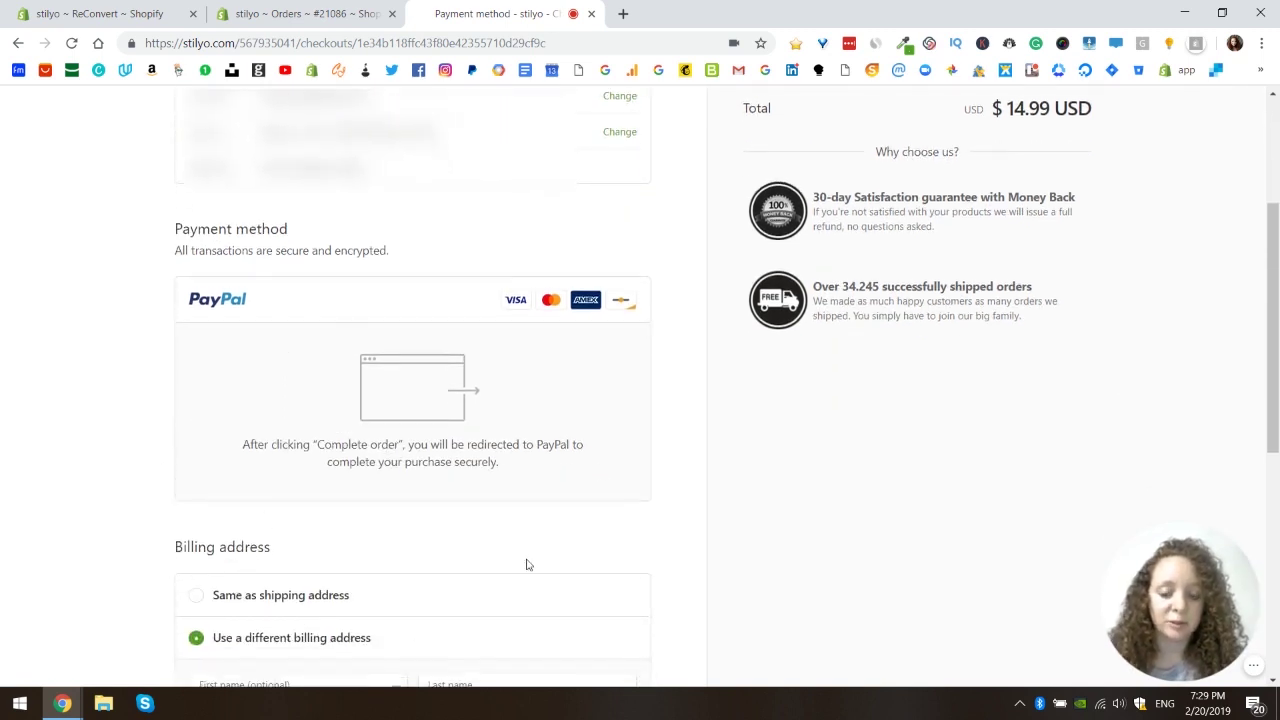